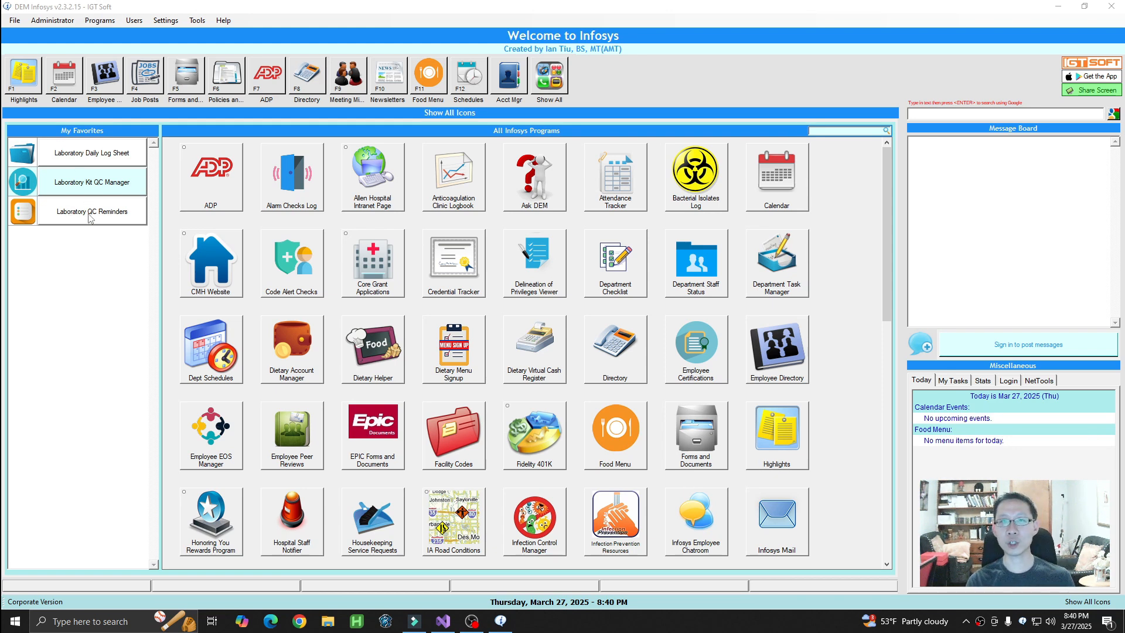
- Open the Laboratory Daily Log Sheet and review row 1's diagnosis check, leaving its visit type as OP
left_click(103, 155)
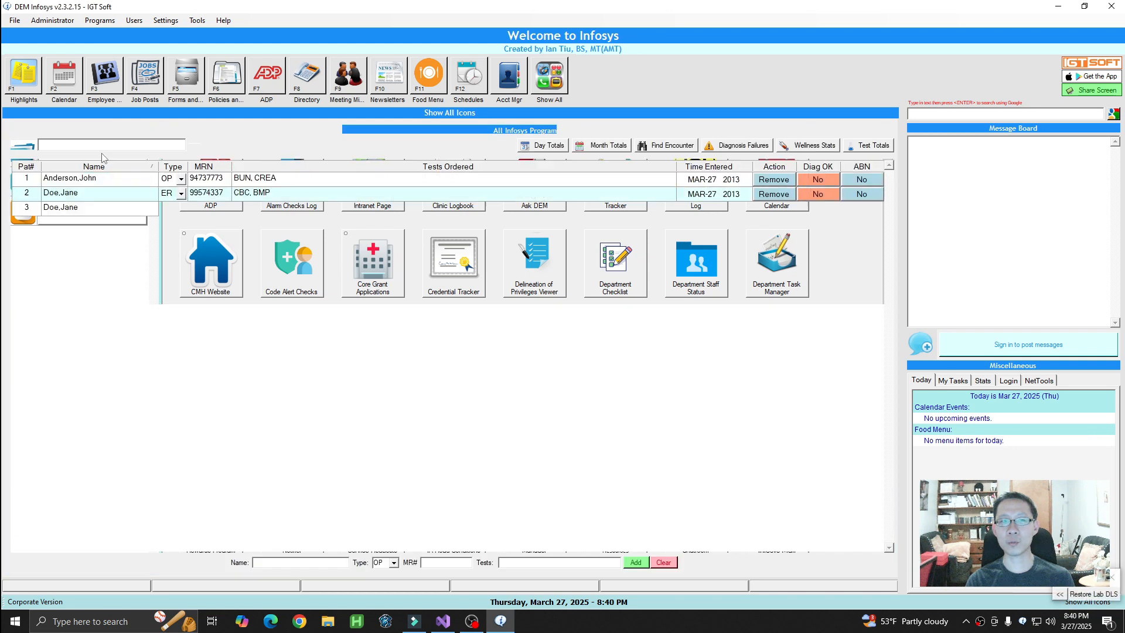
left_click(815, 178)
left_click(827, 196)
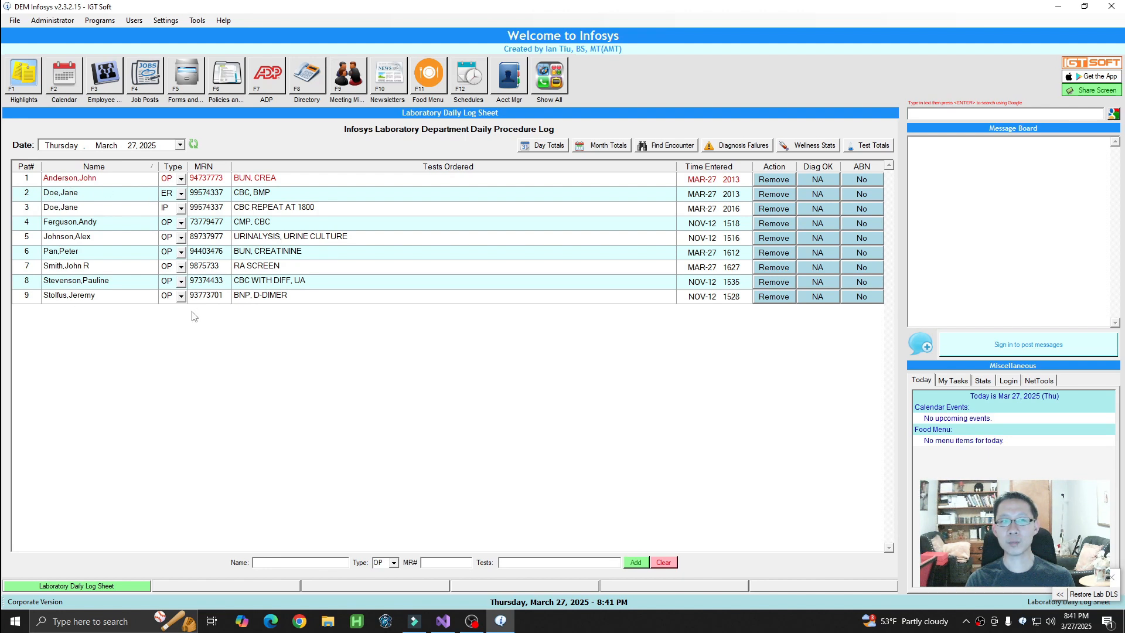
left_click(181, 181)
left_click(184, 178)
left_click(184, 179)
- Set row 1's Diag OK to No and its ABN to Yes
left_click(828, 182)
left_click(829, 182)
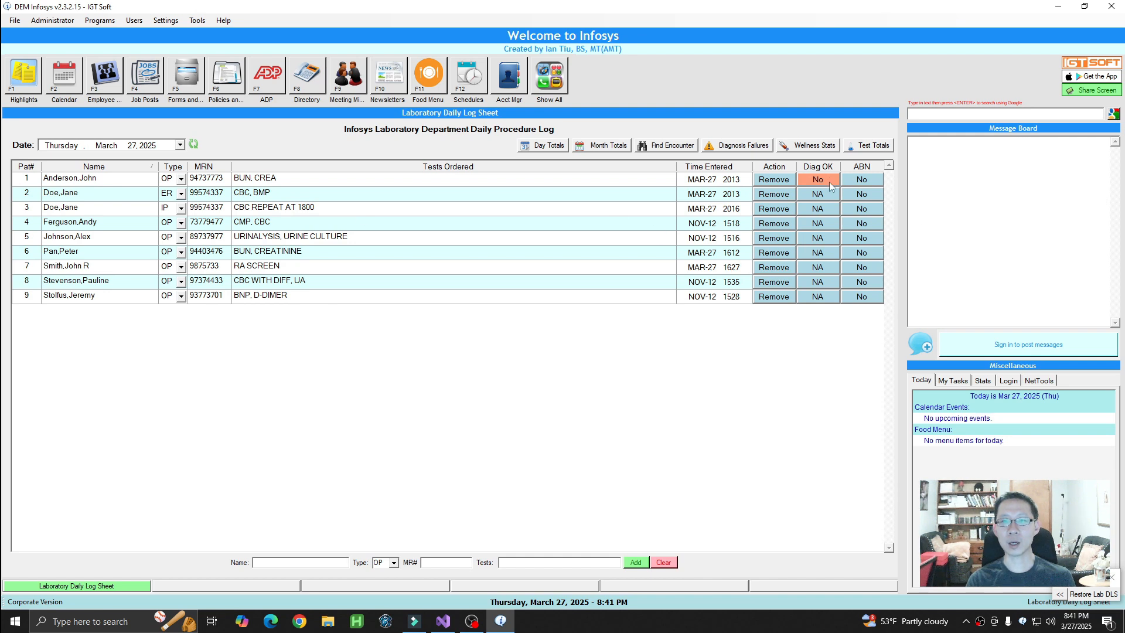
left_click(864, 184)
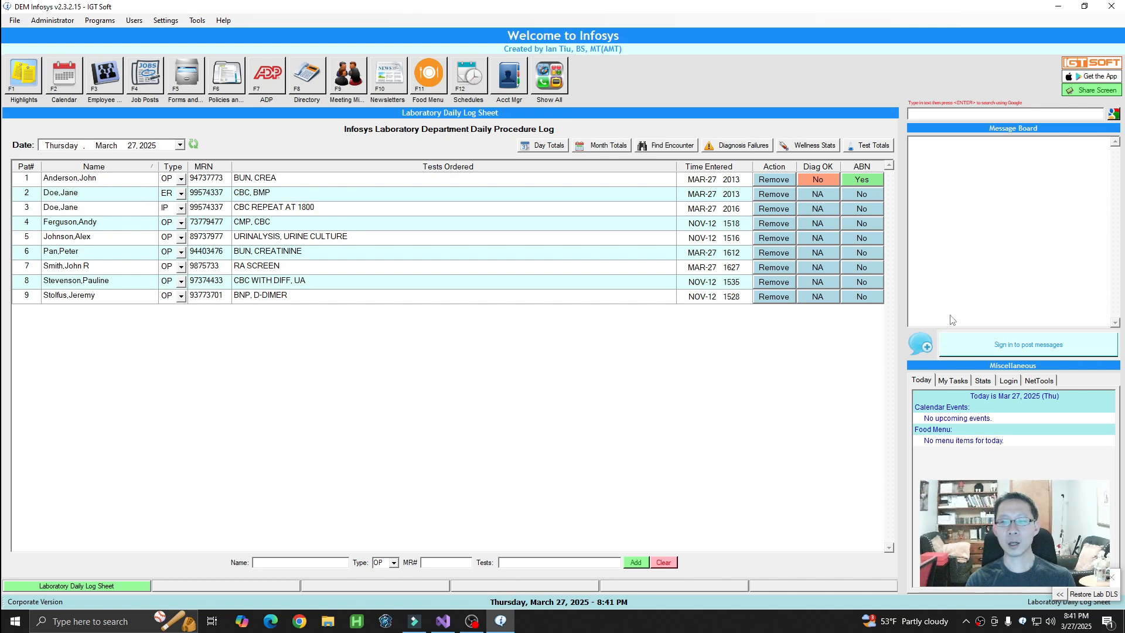
- Restore the Digital Log Sheet window and remove row 2's ER CBC, BMP and CBC repeat entries
left_click(1059, 595)
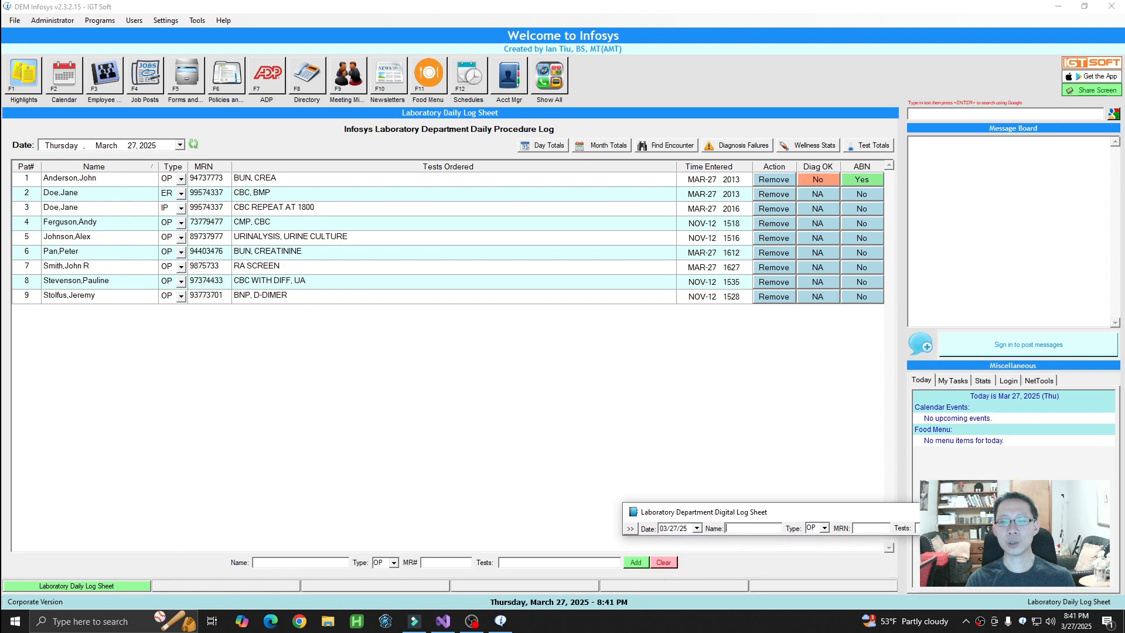
left_click_drag(1036, 289, 650, 498)
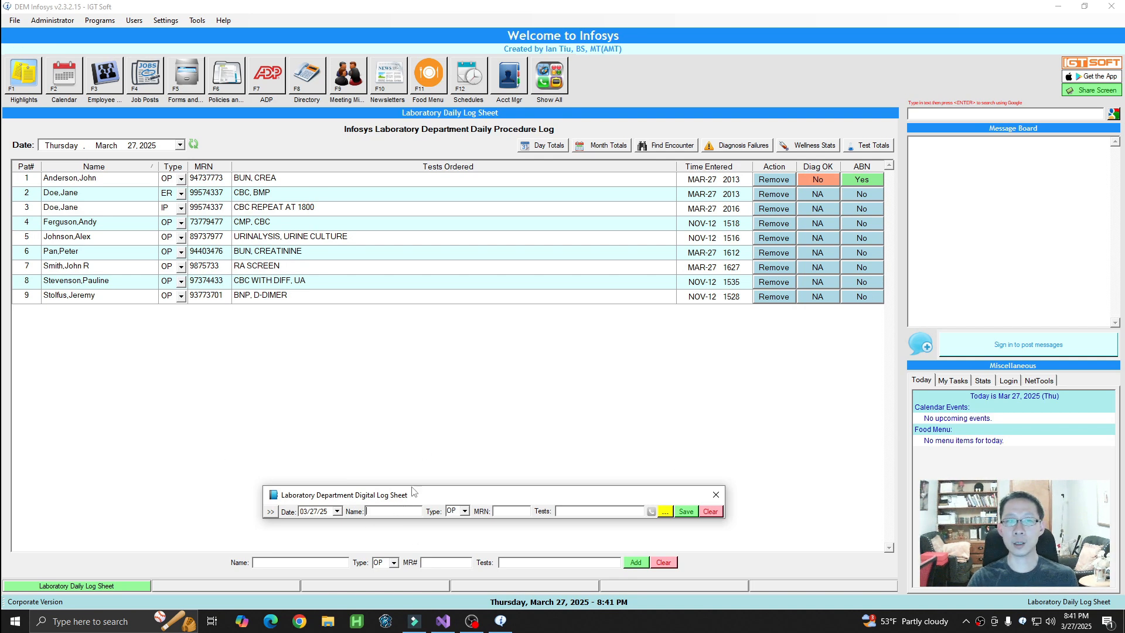
left_click(774, 194)
left_click(577, 353)
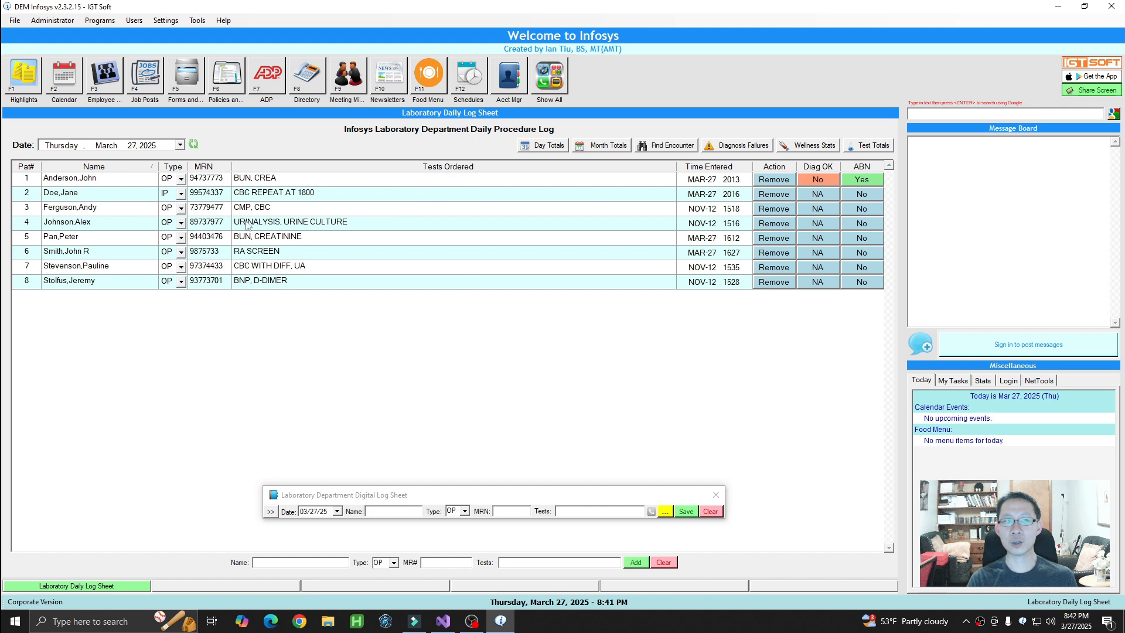
left_click(777, 195)
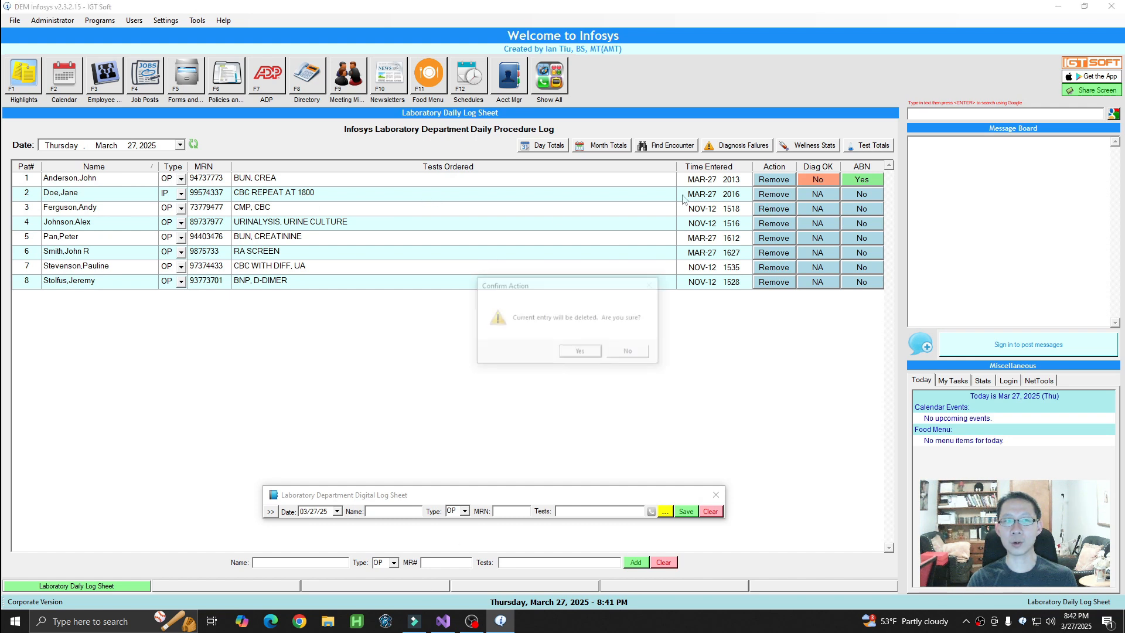
left_click(583, 354)
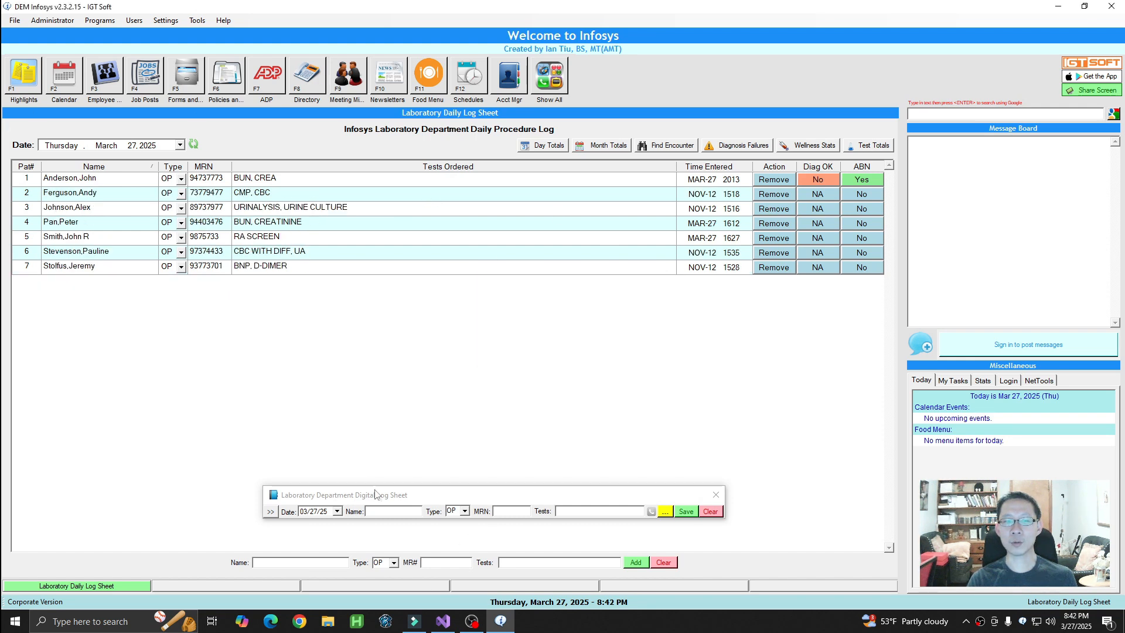
left_click(381, 512)
- Save a CBC, MONO order for the suggested patient and move the QC Alerts popup aside
type("doe,Jane")
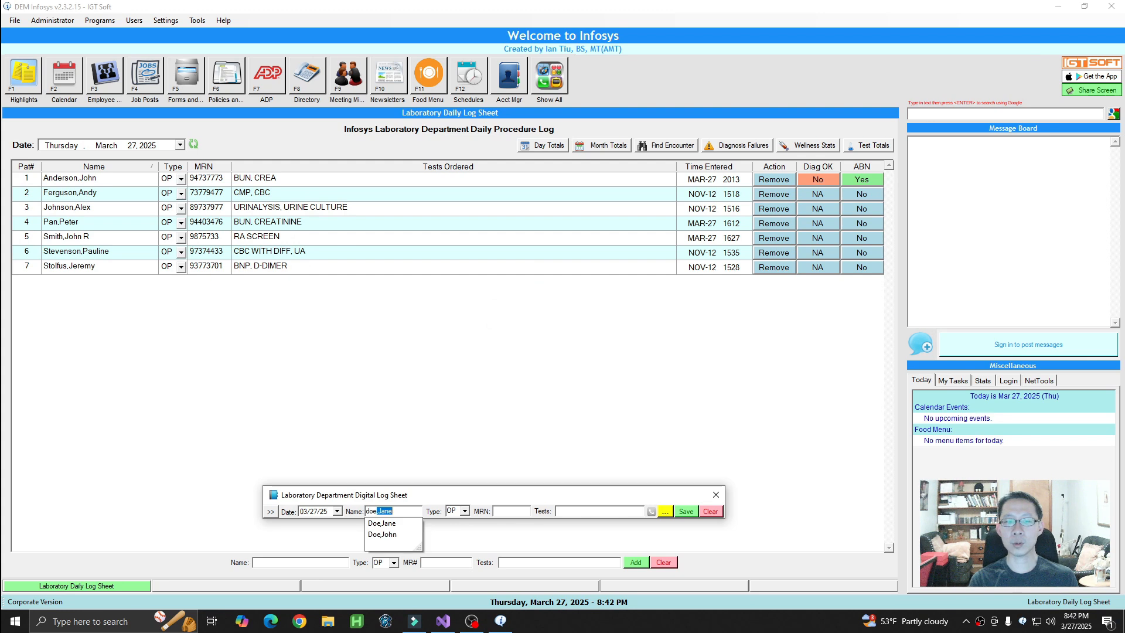
key("Return")
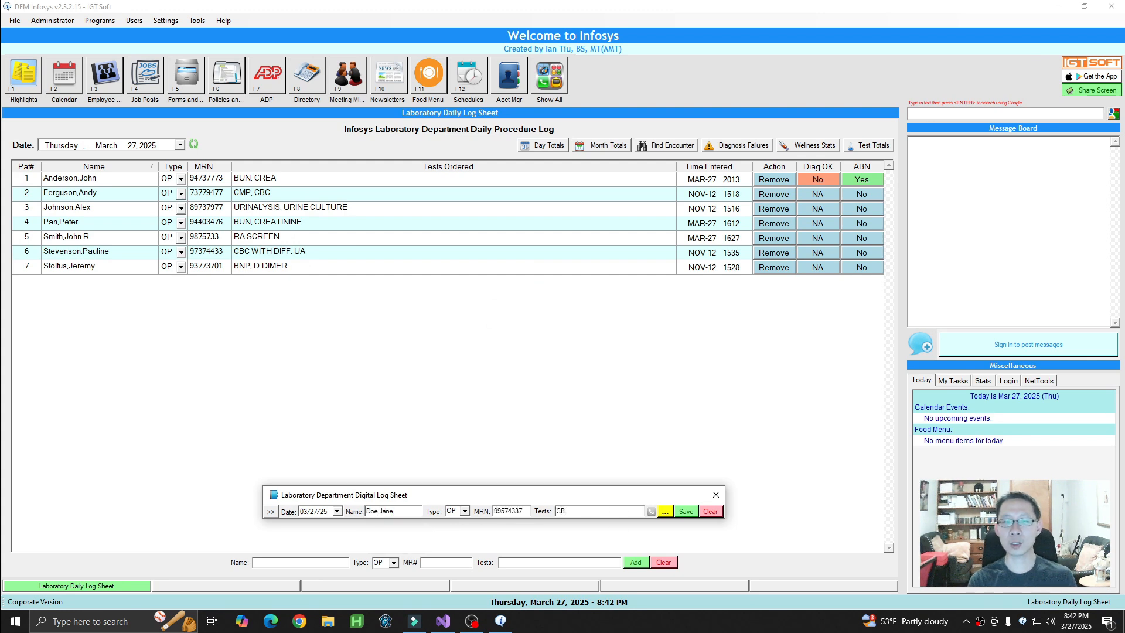
key("Tab")
key("Return")
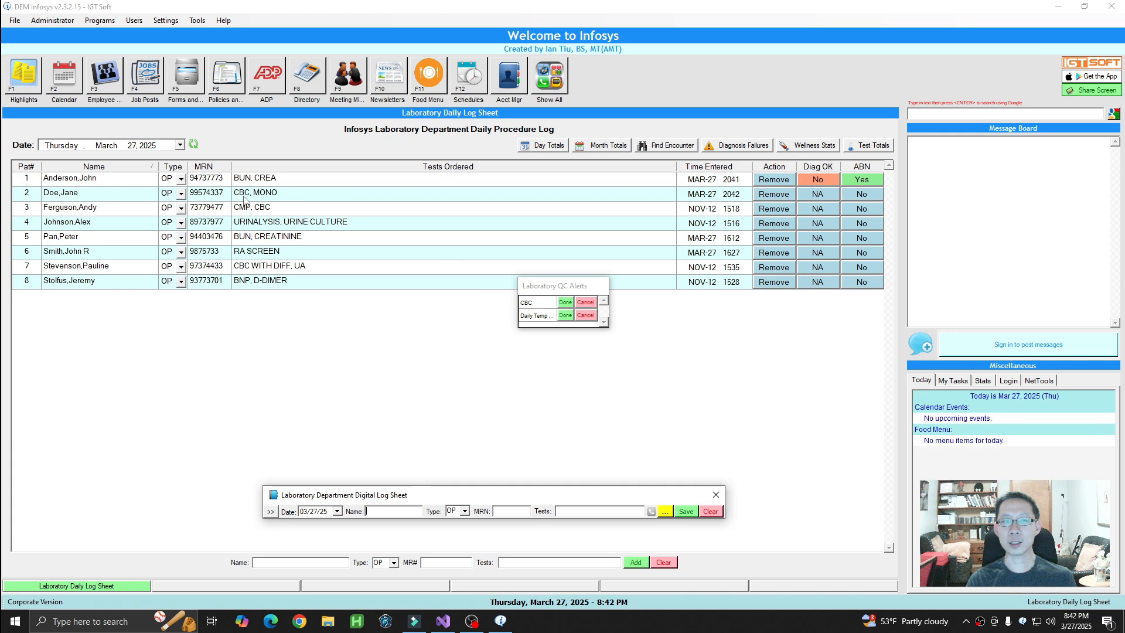
left_click_drag(571, 287, 1003, 249)
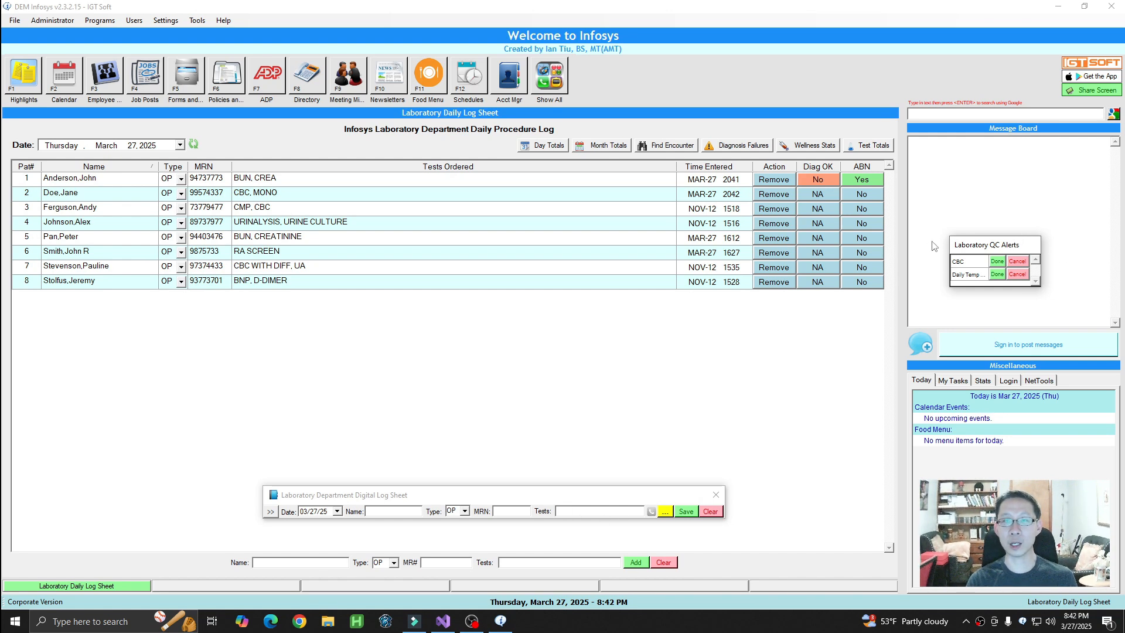
- Add a BUN, CREATININE entry for the second patient through the quick-add form
left_click(381, 512)
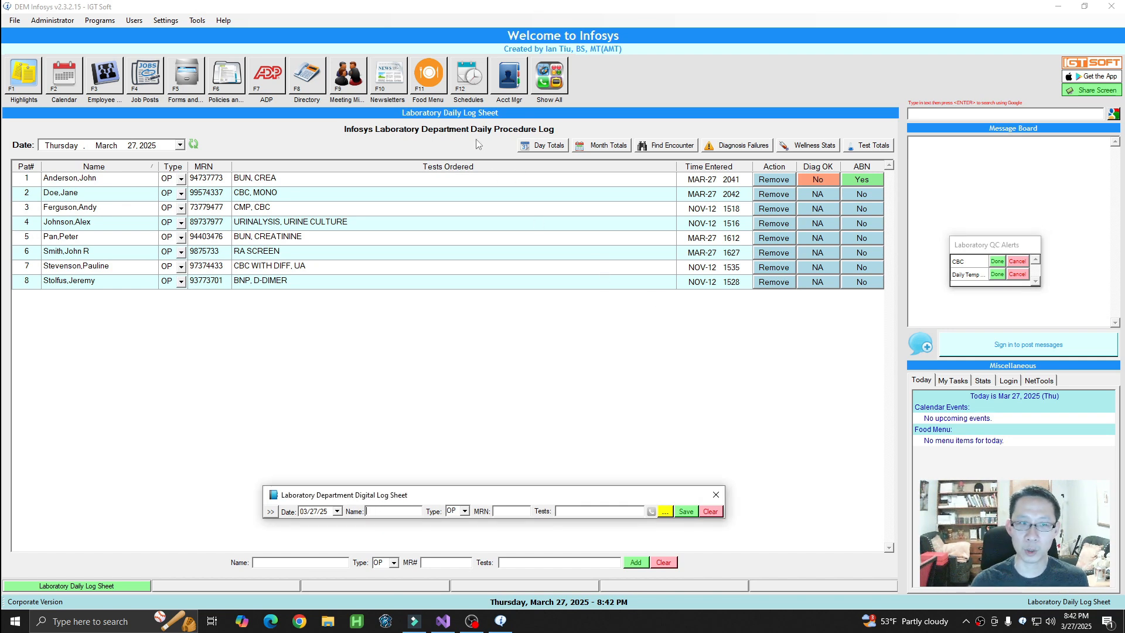
left_click(294, 563)
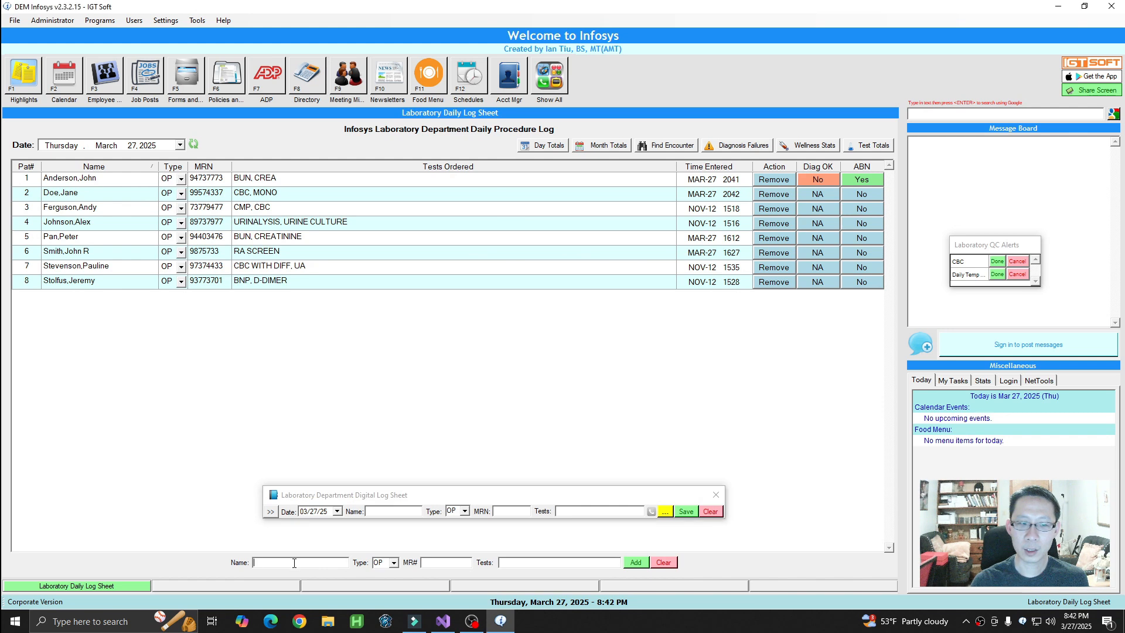
type("Doe,John")
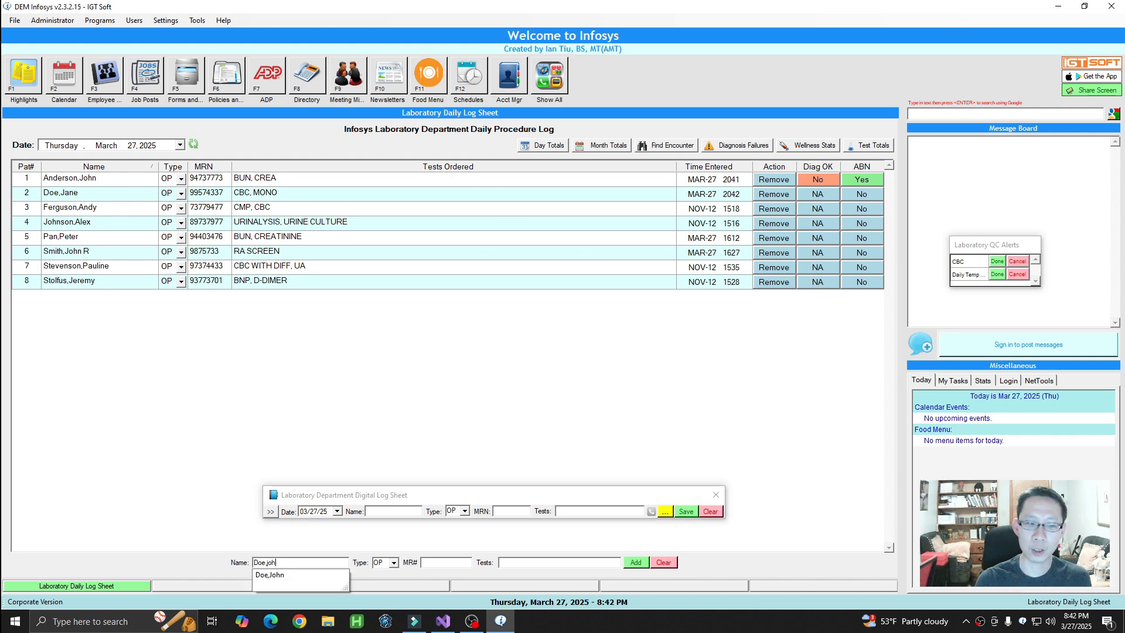
key("Tab")
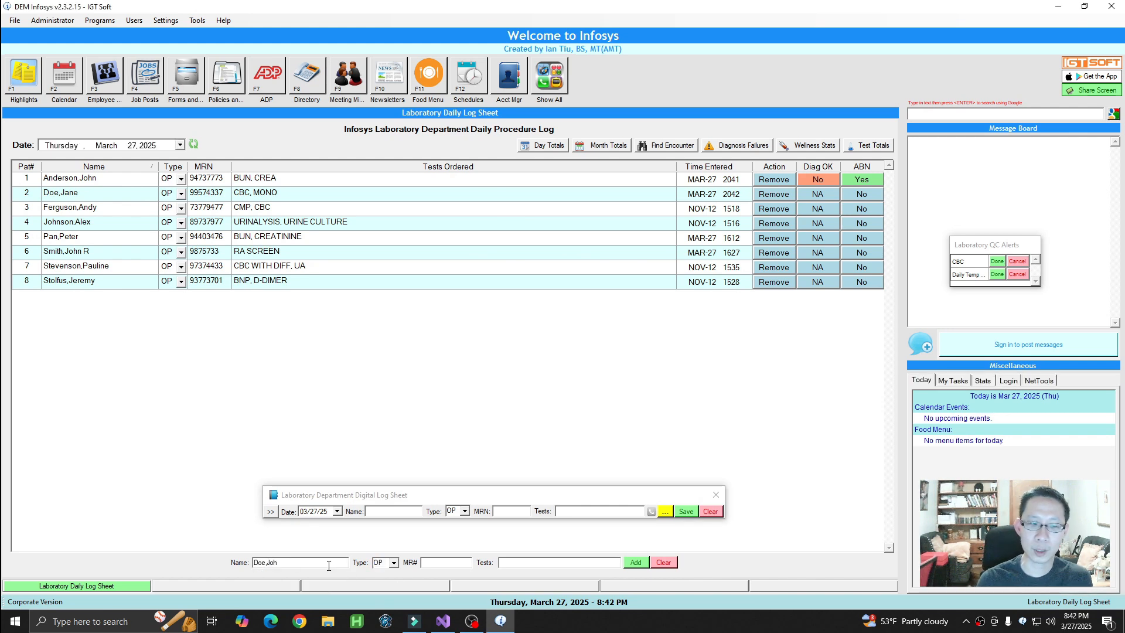
key("Tab")
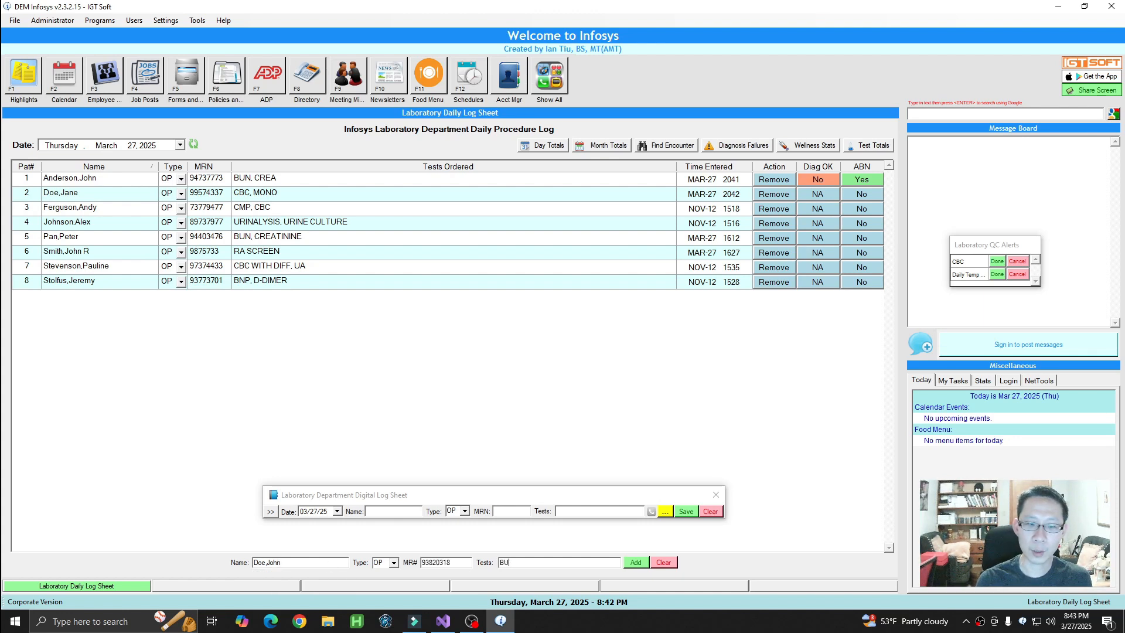
type("BUN, CREATININE")
key("Return")
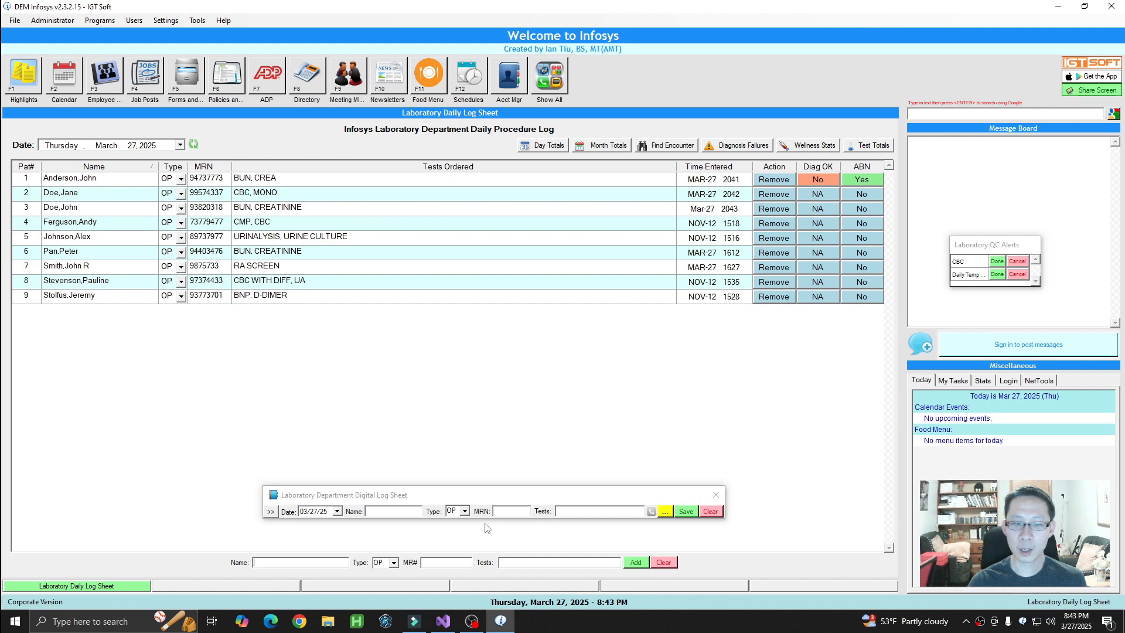
- Load the row 2 patient's CBC, MONO entry into the entry window
left_click(391, 509)
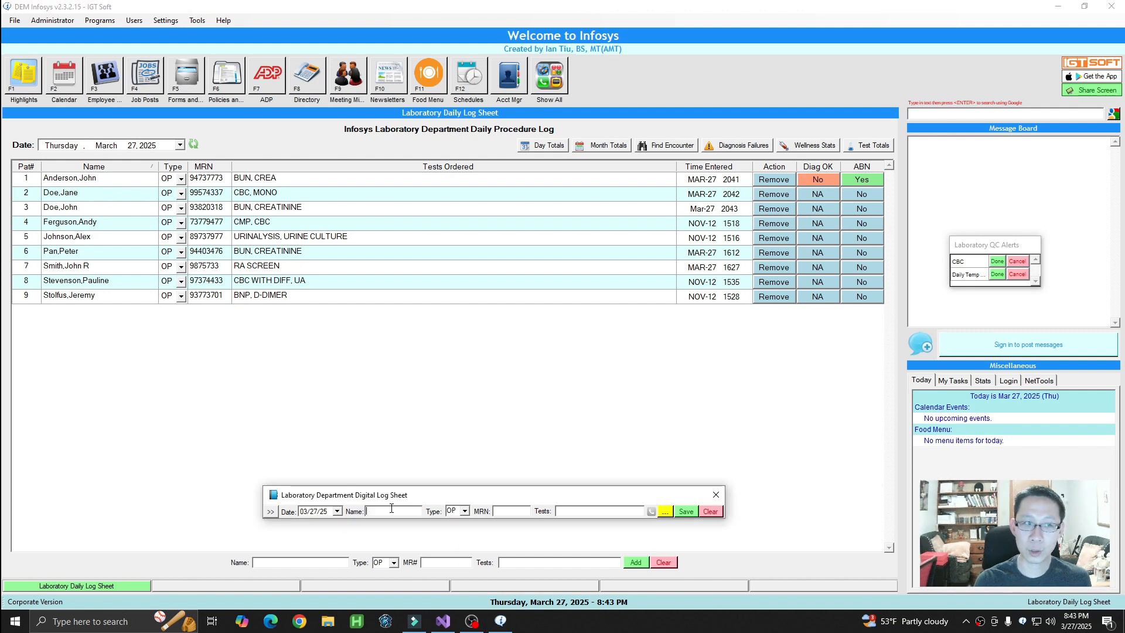
type("doe,")
key("Return")
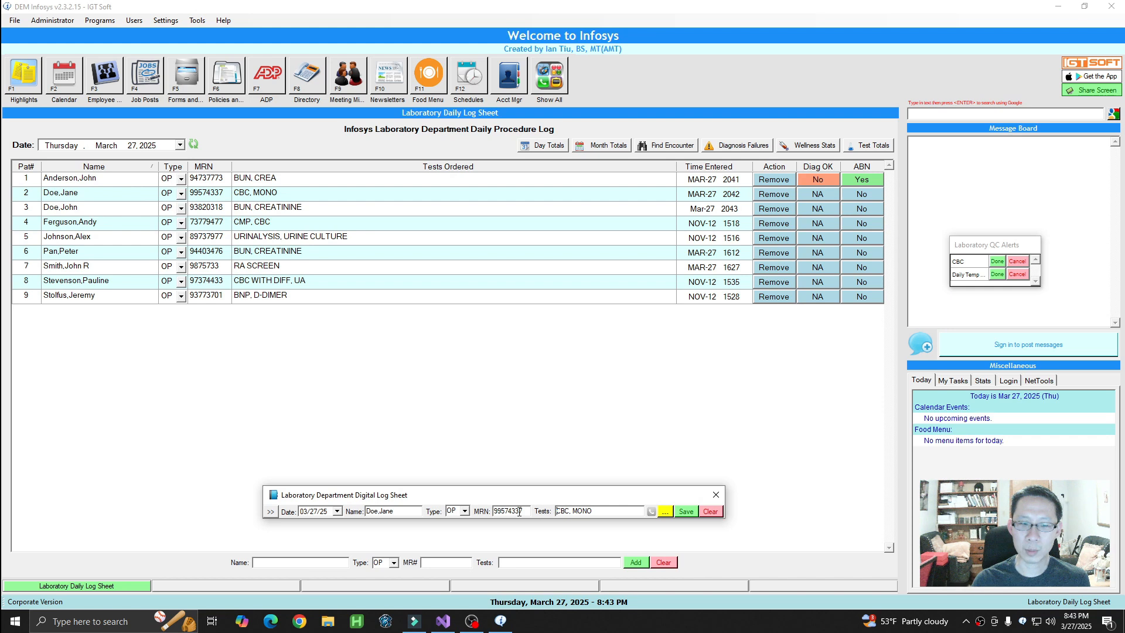
- Change that patient's medical record number to the new value and confirm the update
left_click(665, 512)
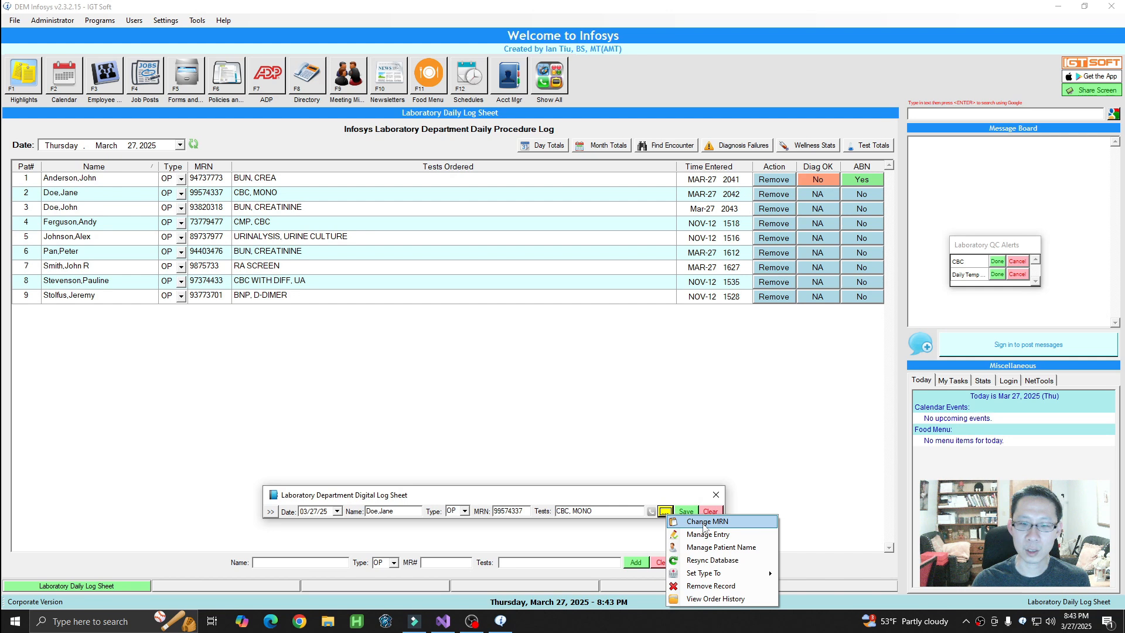
left_click(703, 522)
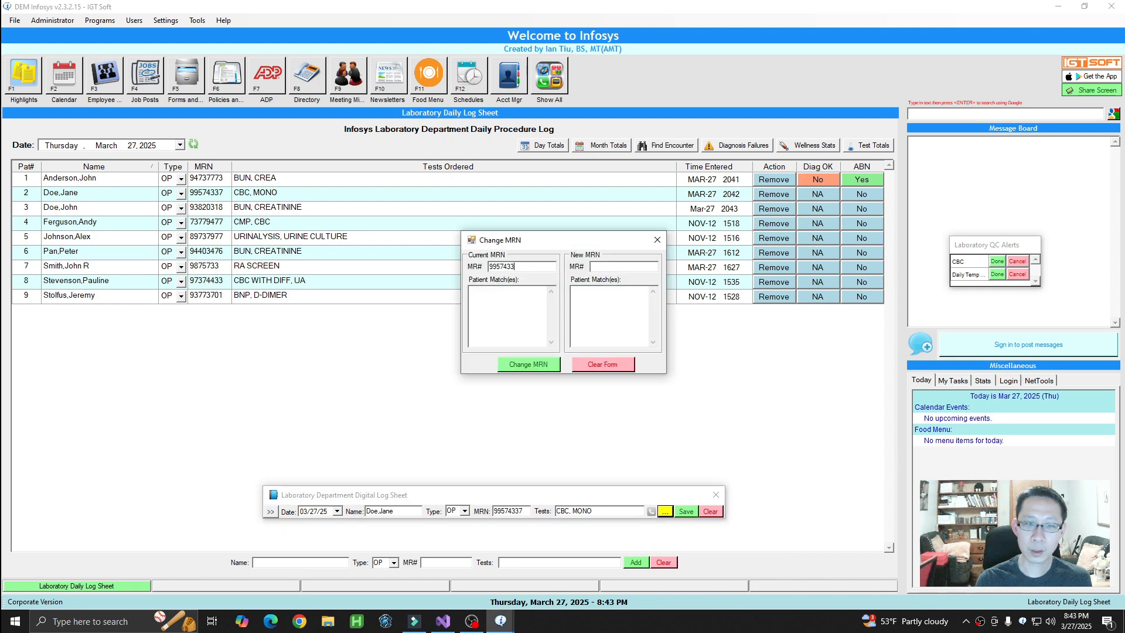
key("Tab")
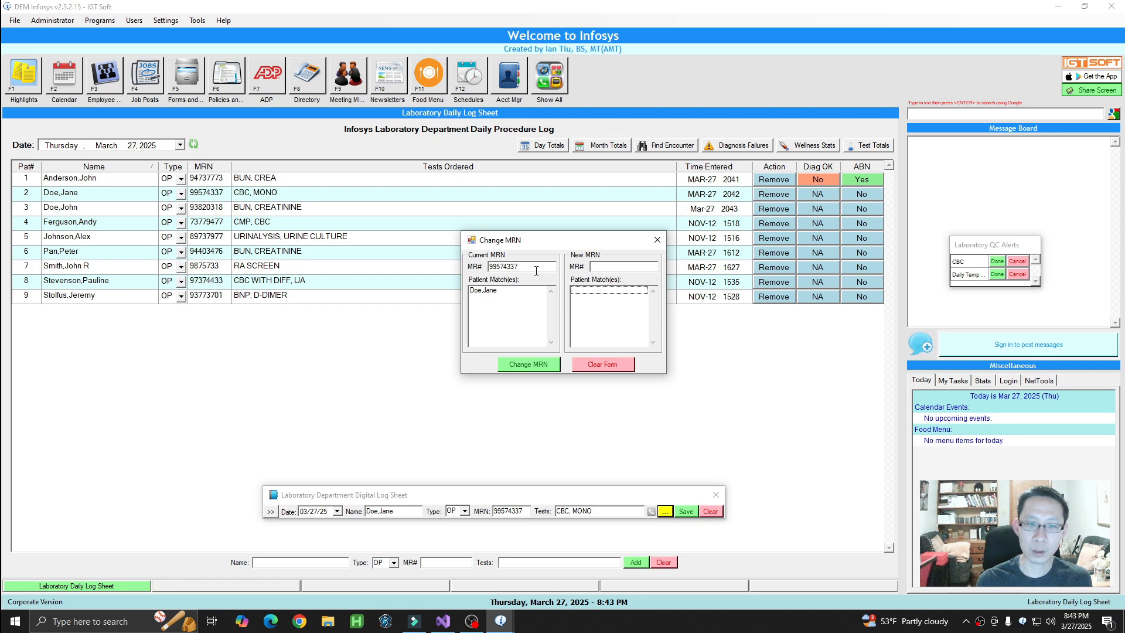
left_click(635, 270)
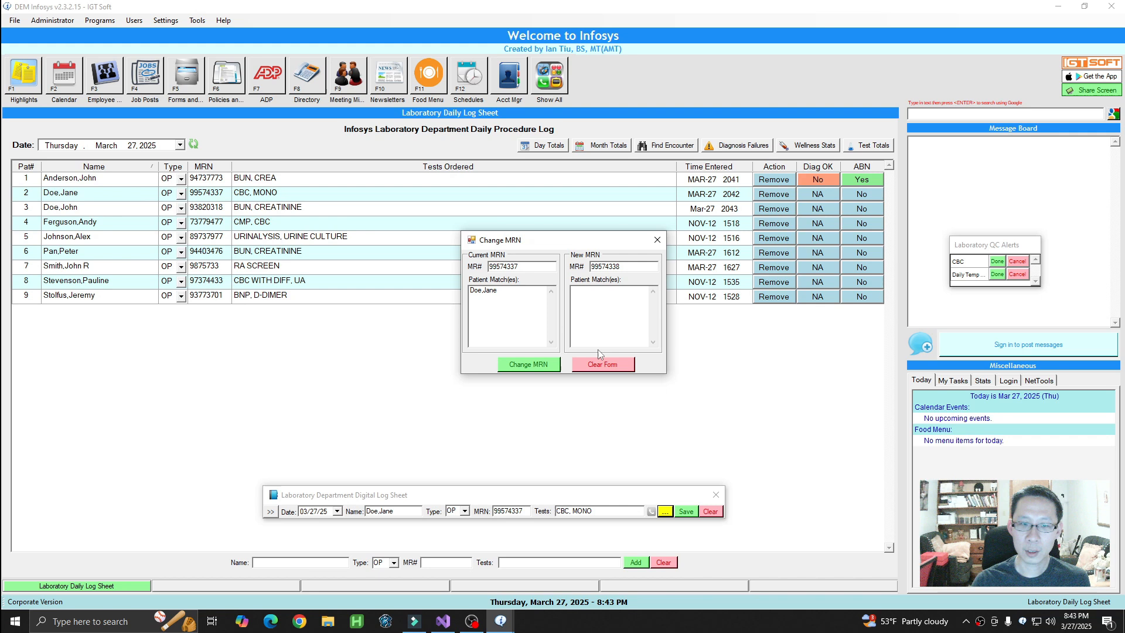
left_click(539, 362)
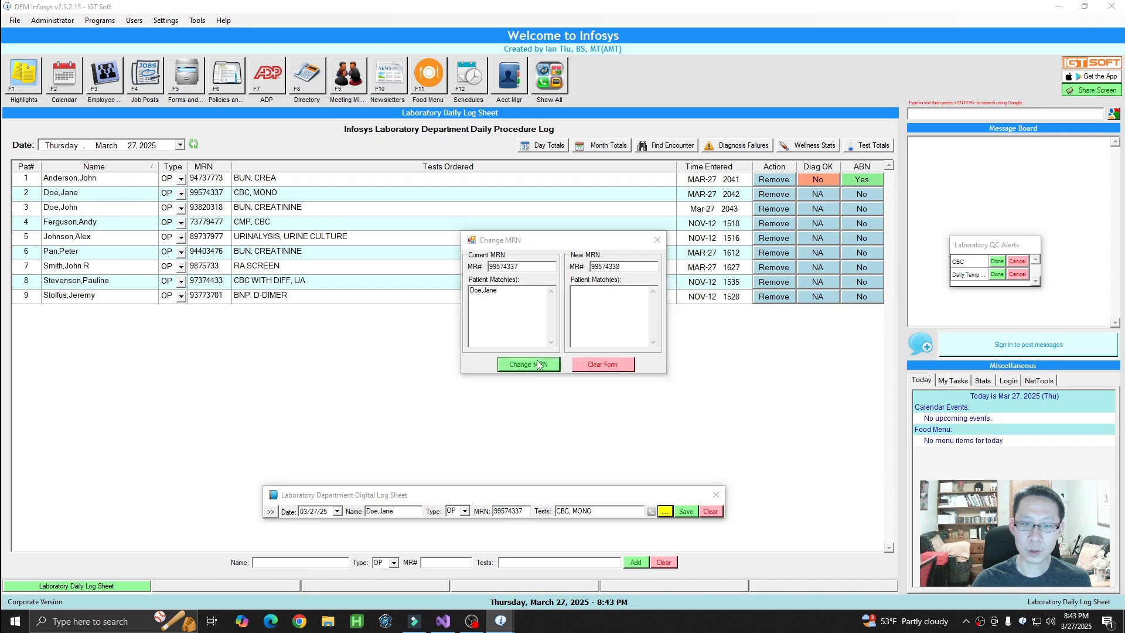
left_click(604, 352)
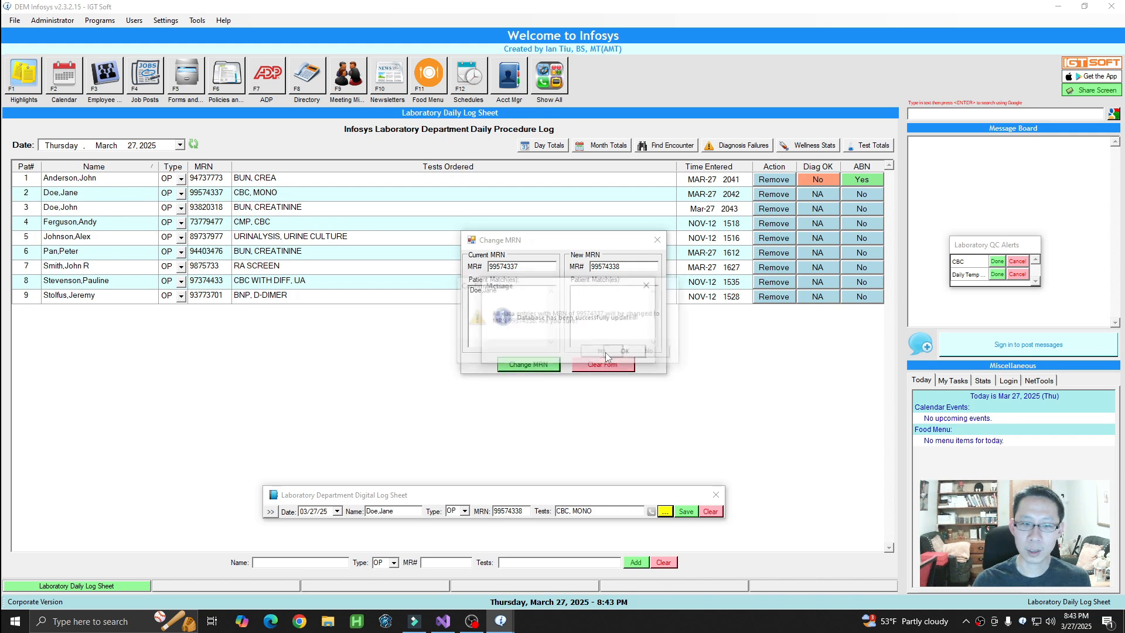
left_click(636, 355)
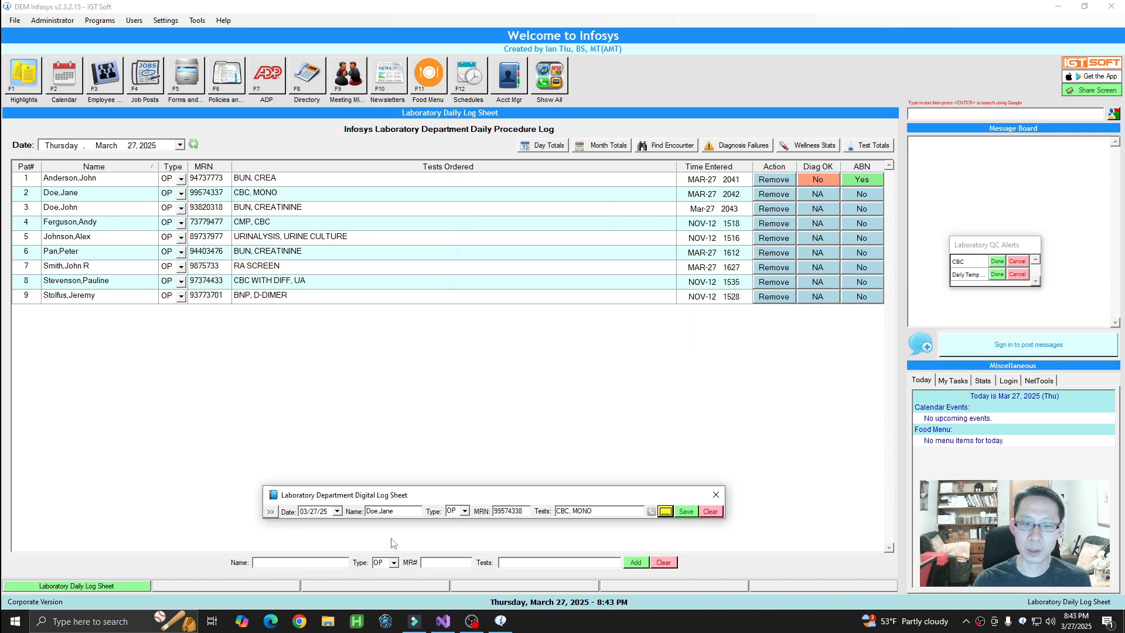
- Save the corrected entry and open the '...' options menu
left_click(686, 511)
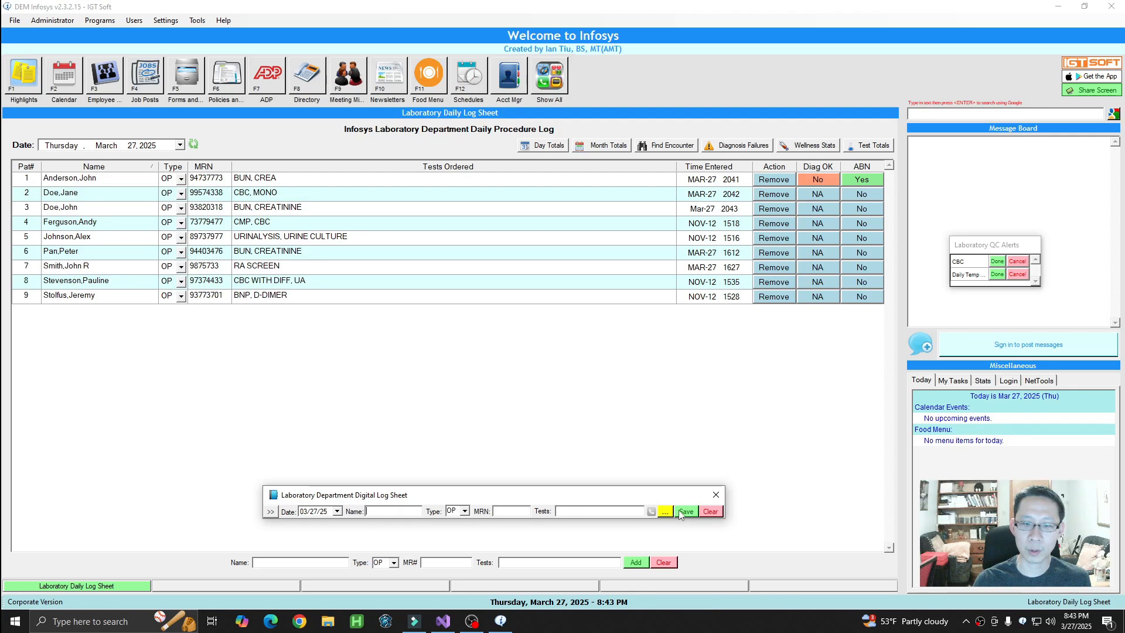
left_click(665, 511)
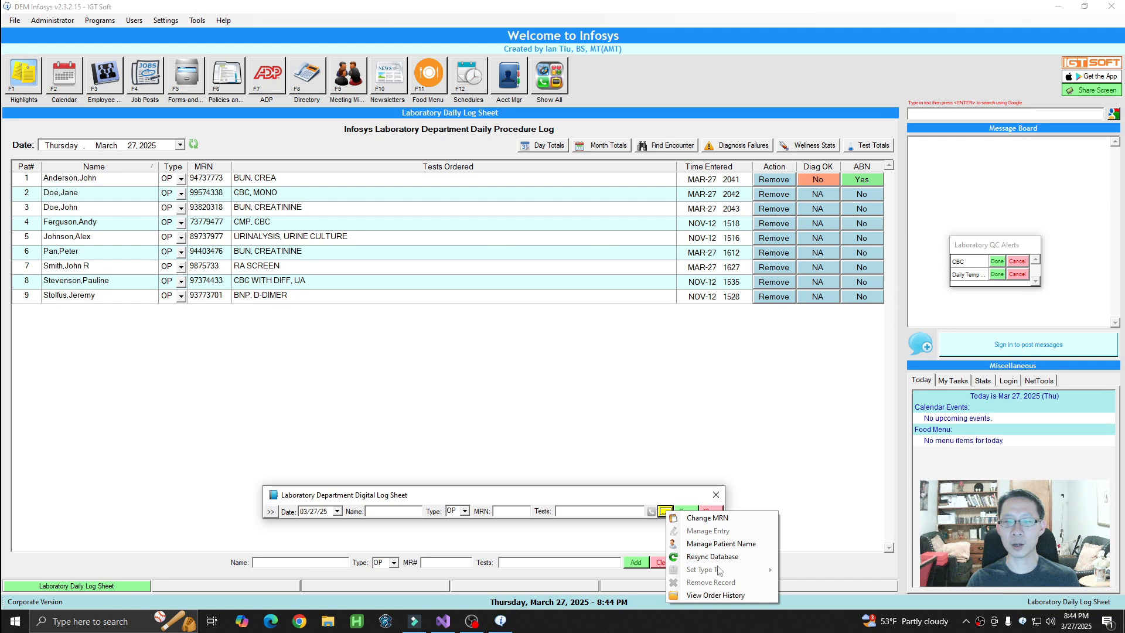
- Load the row 2 patient into the log form from the name suggestions
left_click(388, 510)
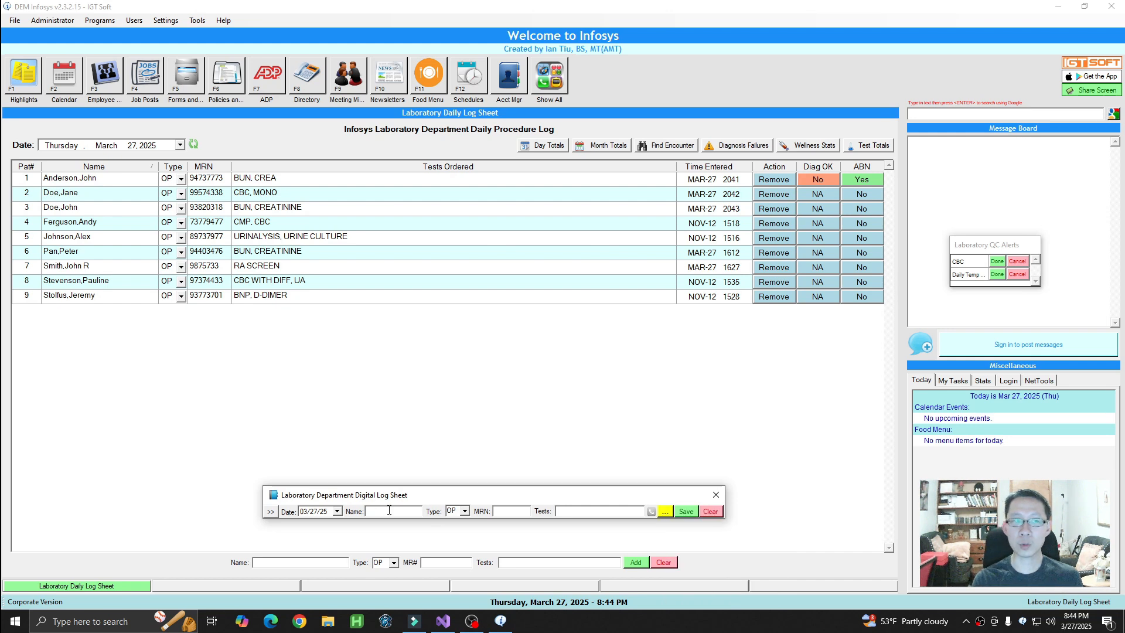
type("doe")
key("Down")
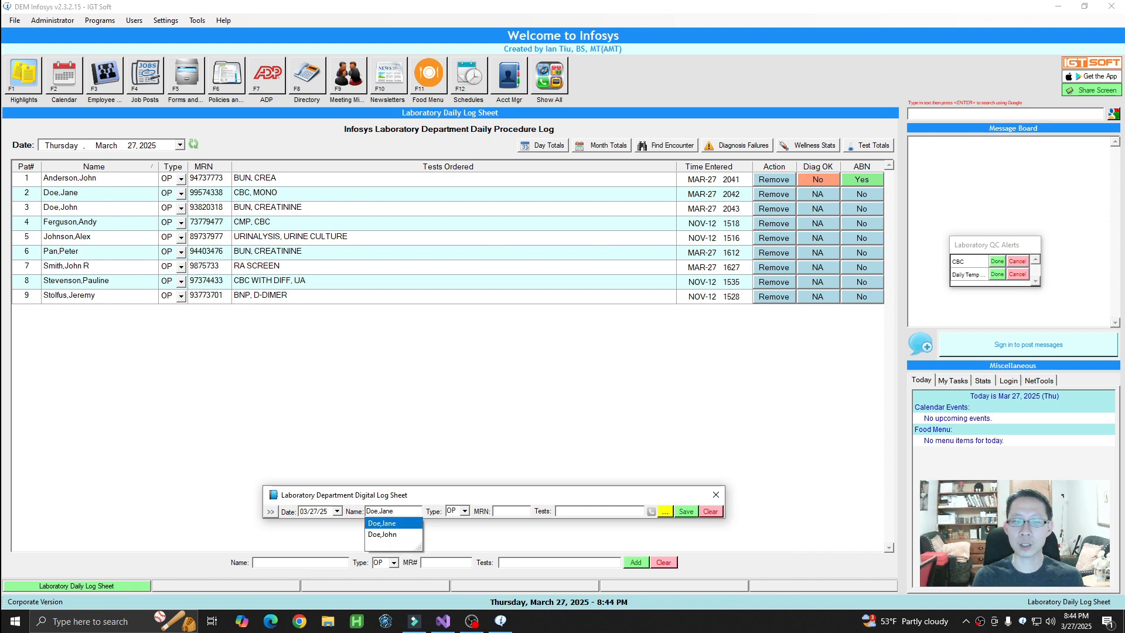
key("Return")
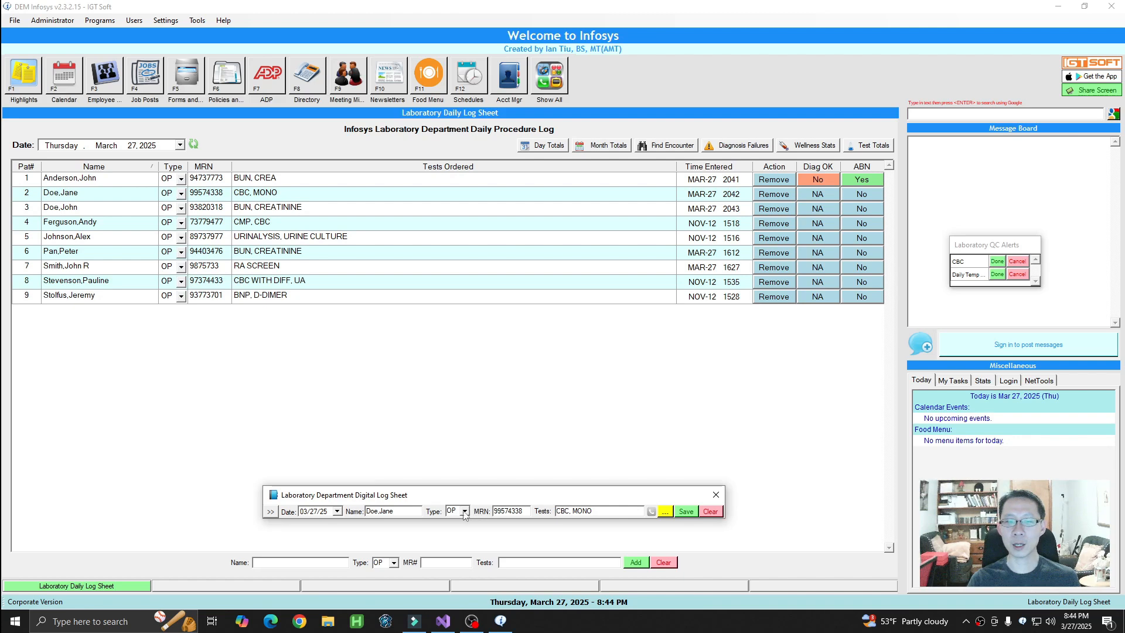
- Change the entry's patient type from OP to IP and save it
left_click(664, 511)
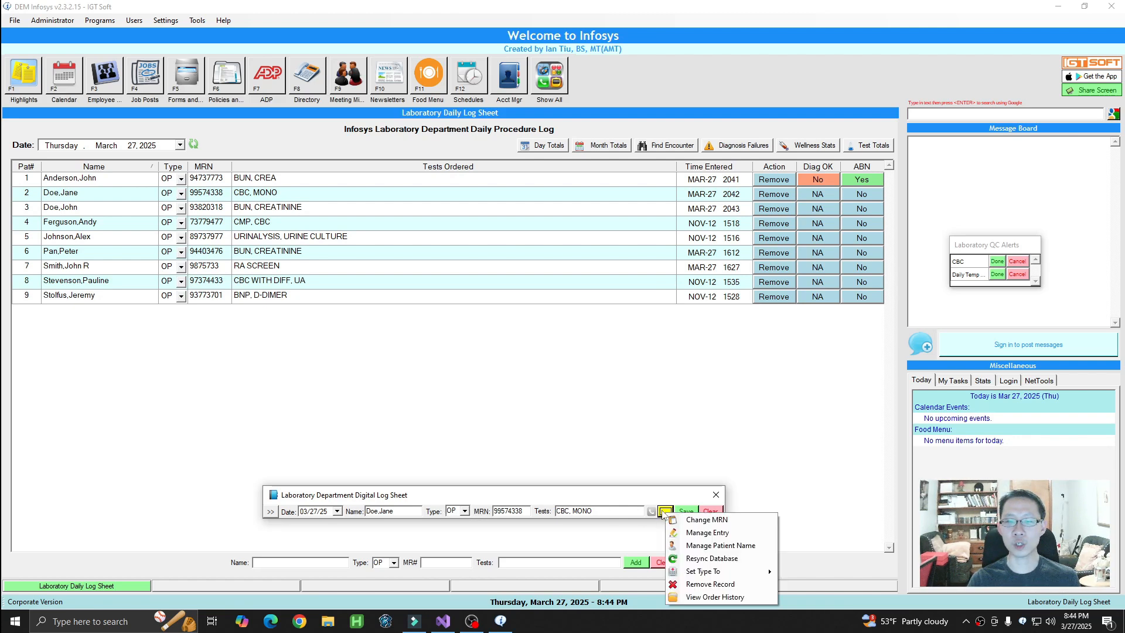
mouse_move(715, 575)
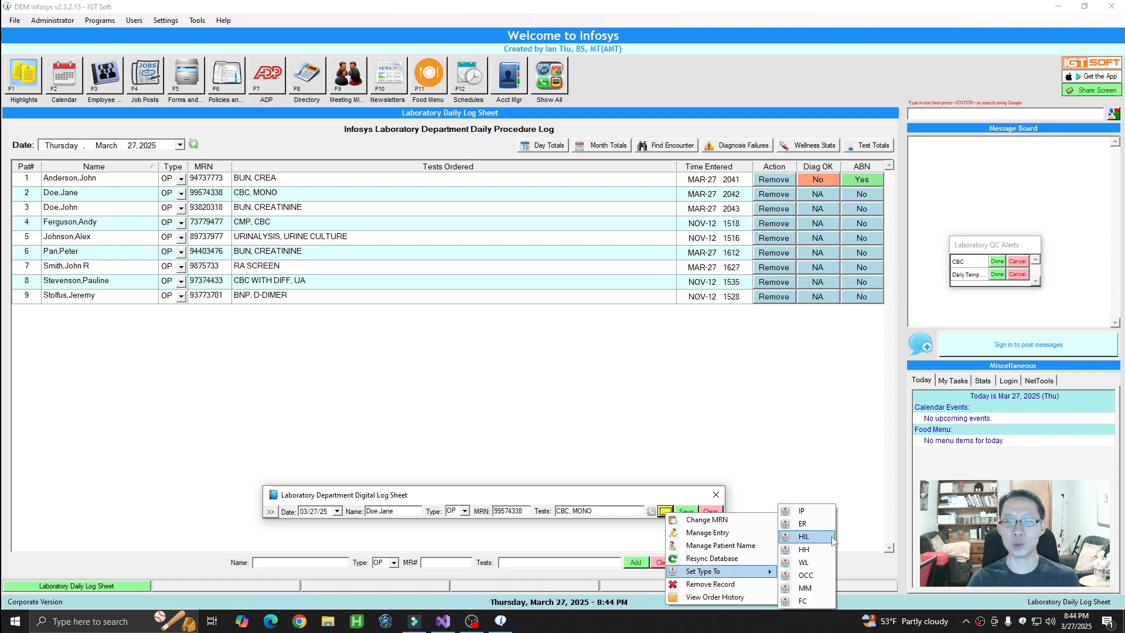
left_click(802, 511)
left_click(686, 512)
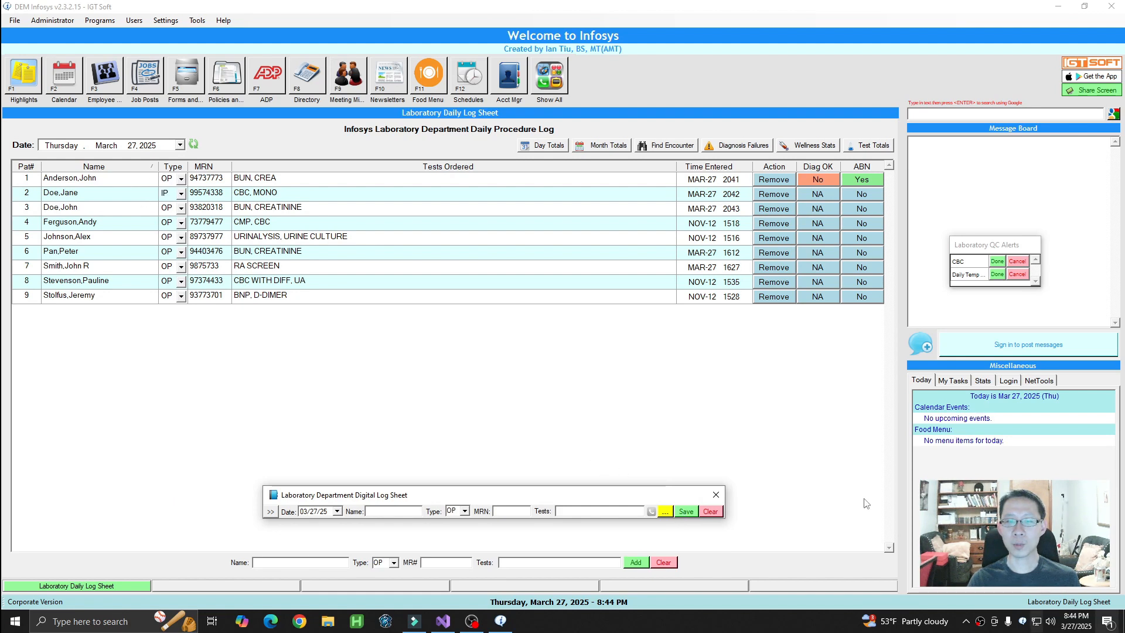
left_click(665, 511)
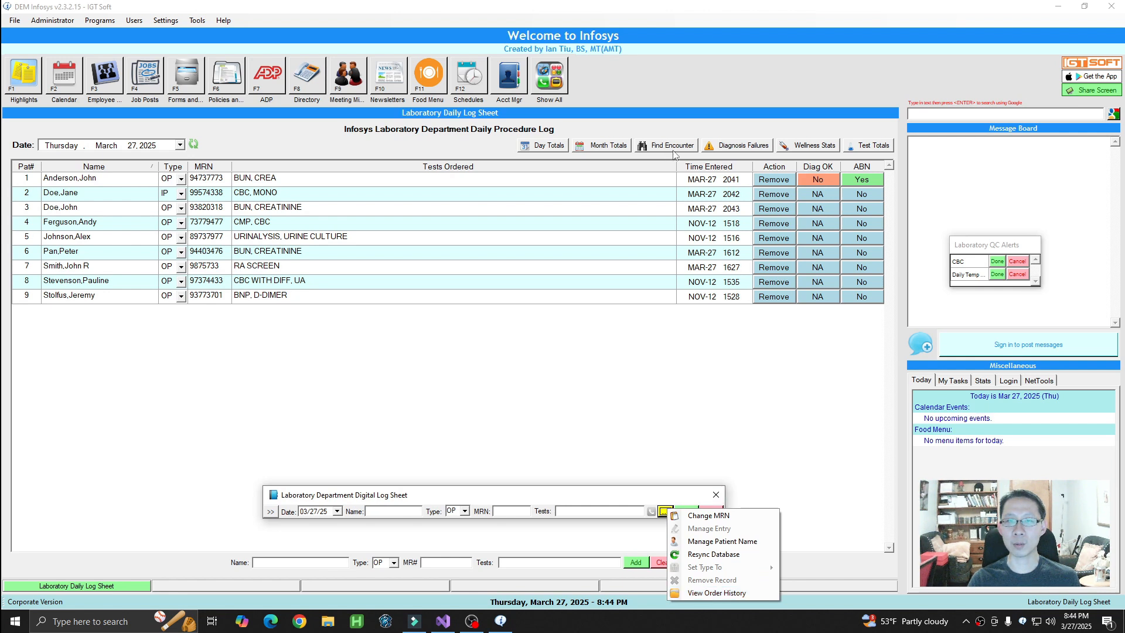
- List the row 2 patient's three encounters in the order history finder, then close it
left_click(717, 593)
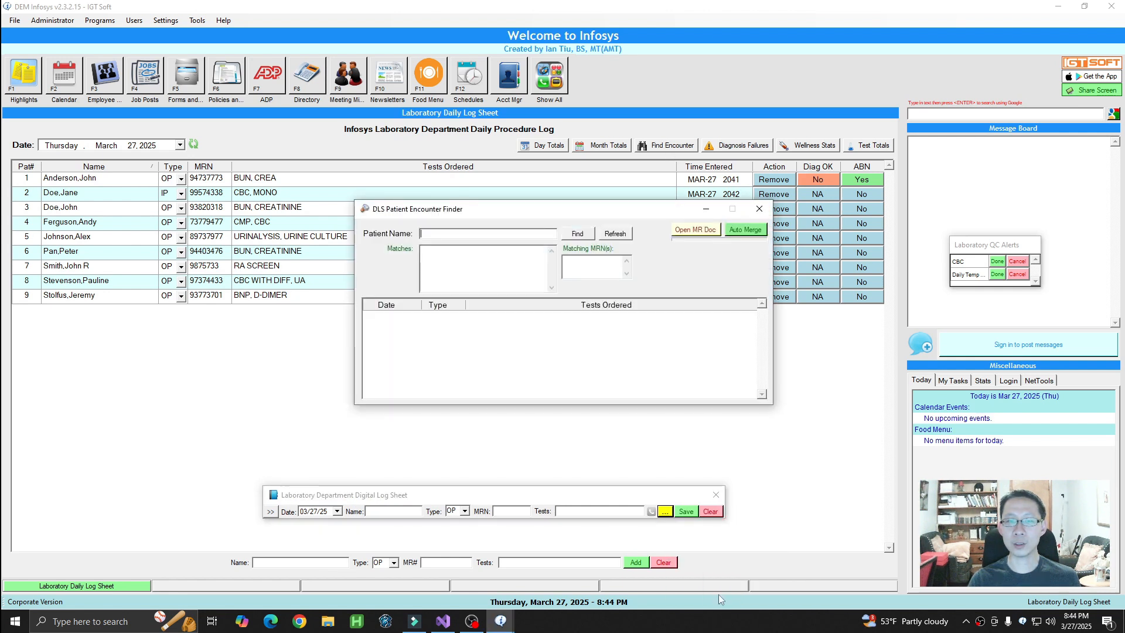
left_click_drag(603, 210, 527, 254)
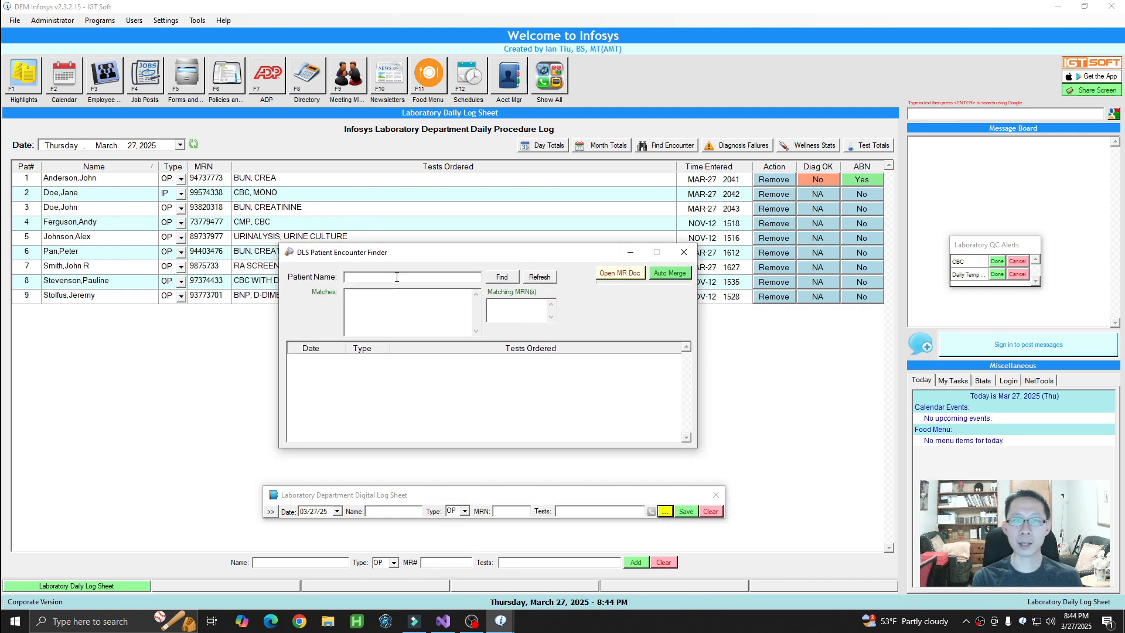
type("doe,jane")
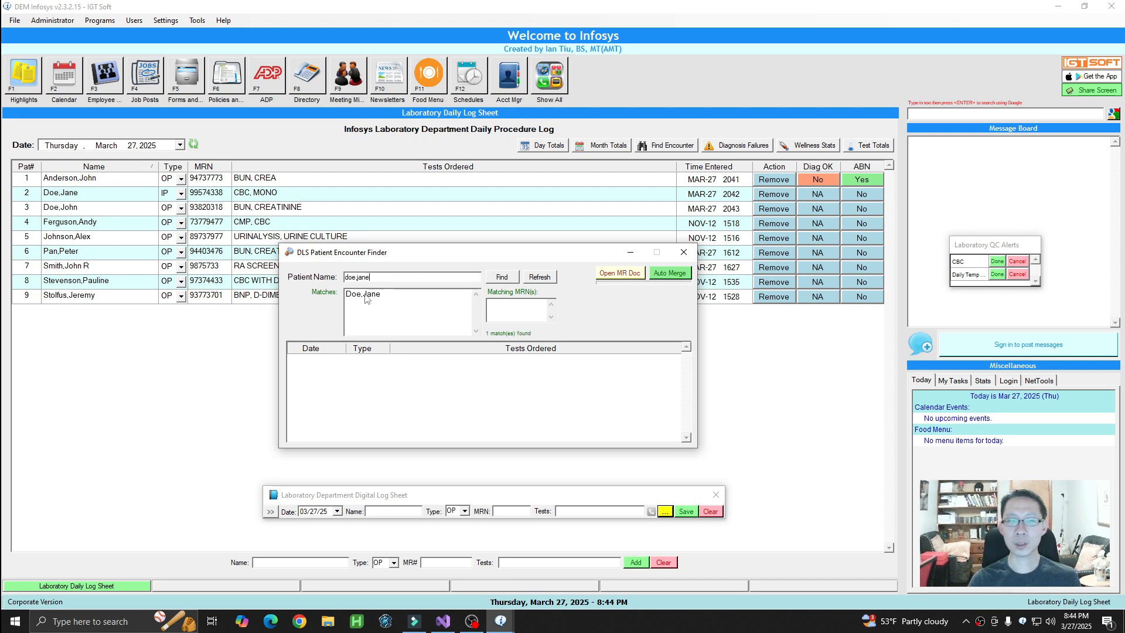
left_click(368, 295)
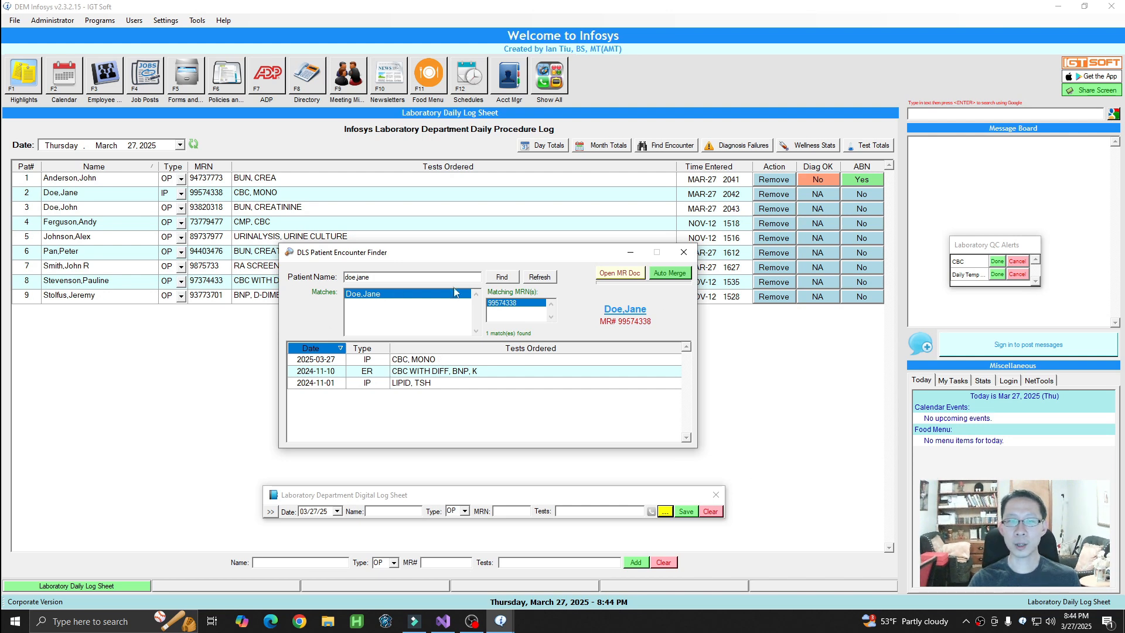
left_click(685, 253)
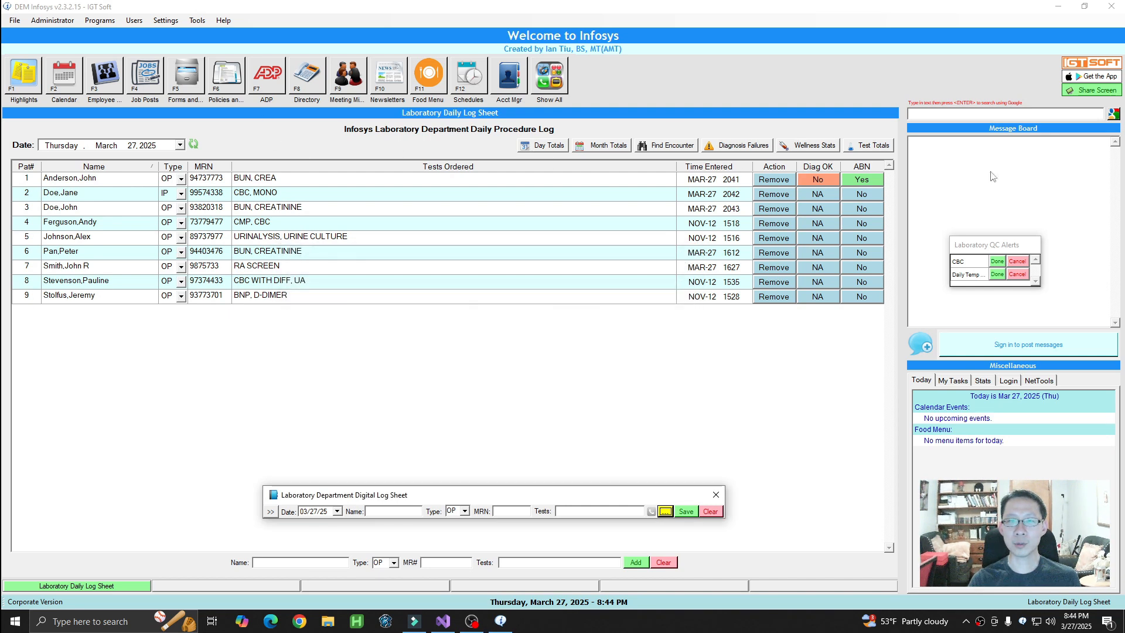
left_click(546, 147)
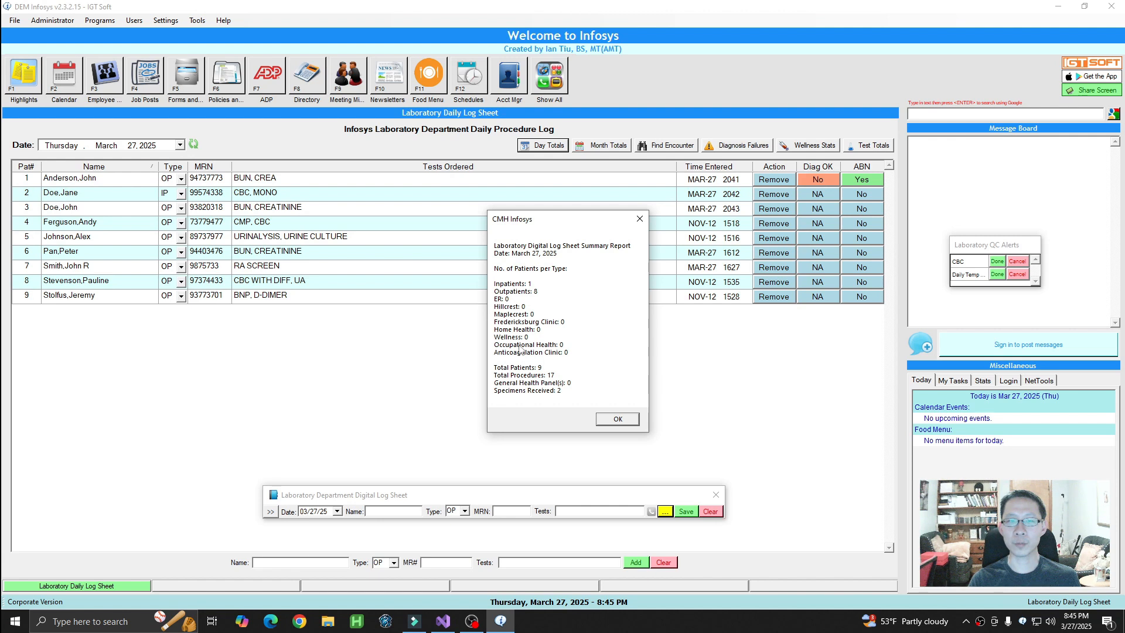
left_click(640, 219)
left_click(608, 146)
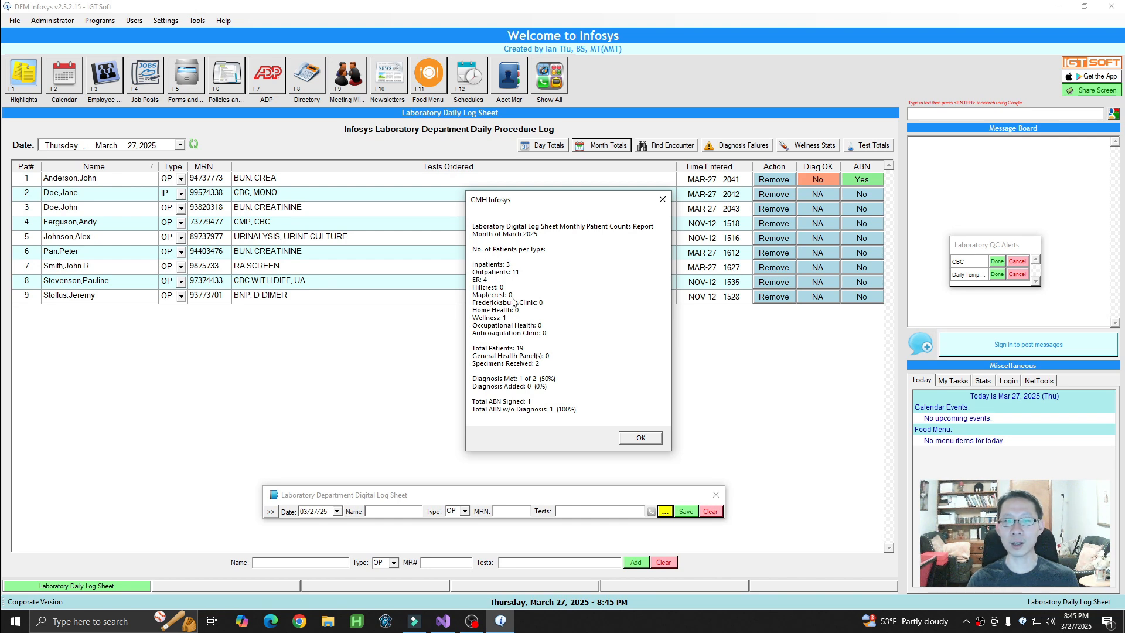
left_click(664, 201)
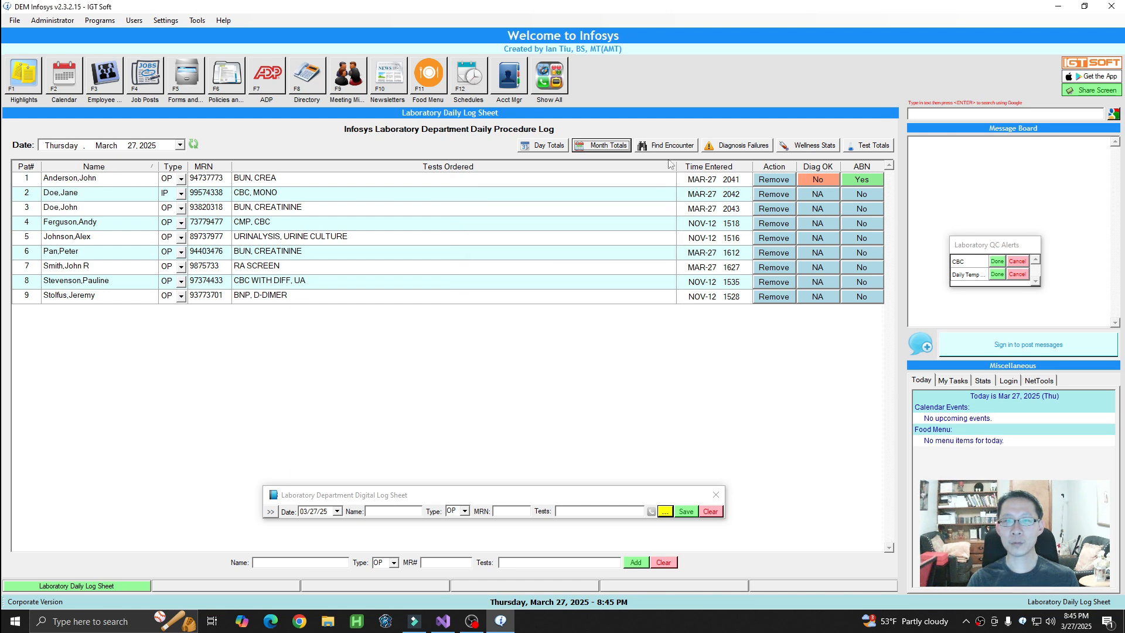
- Open the encounter finder's order history, then close the finder
left_click(674, 146)
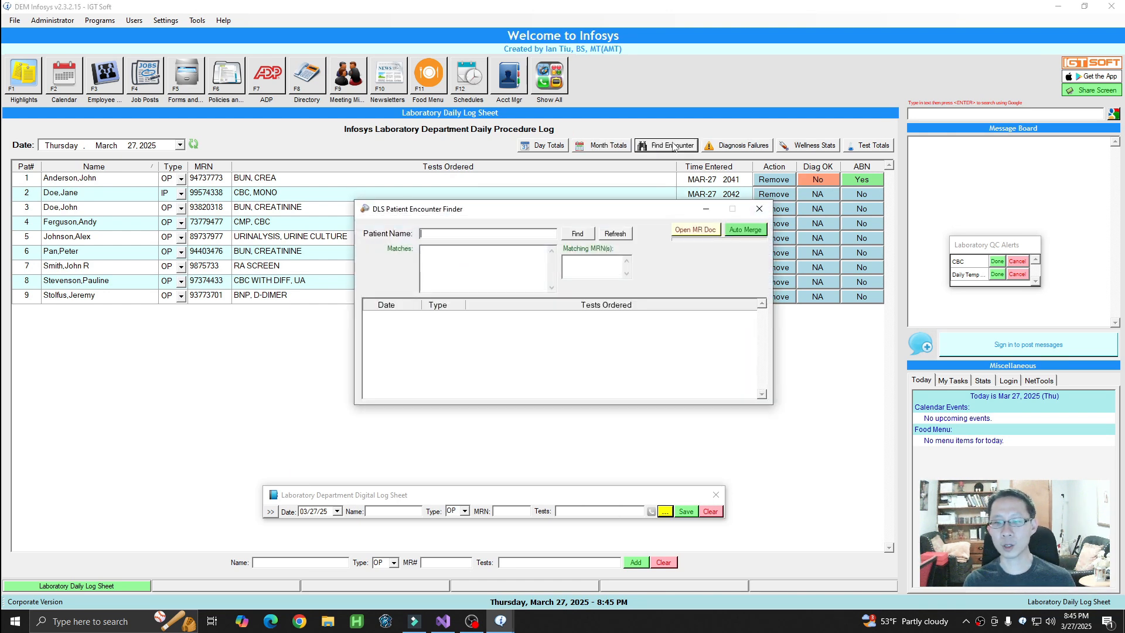
left_click(664, 511)
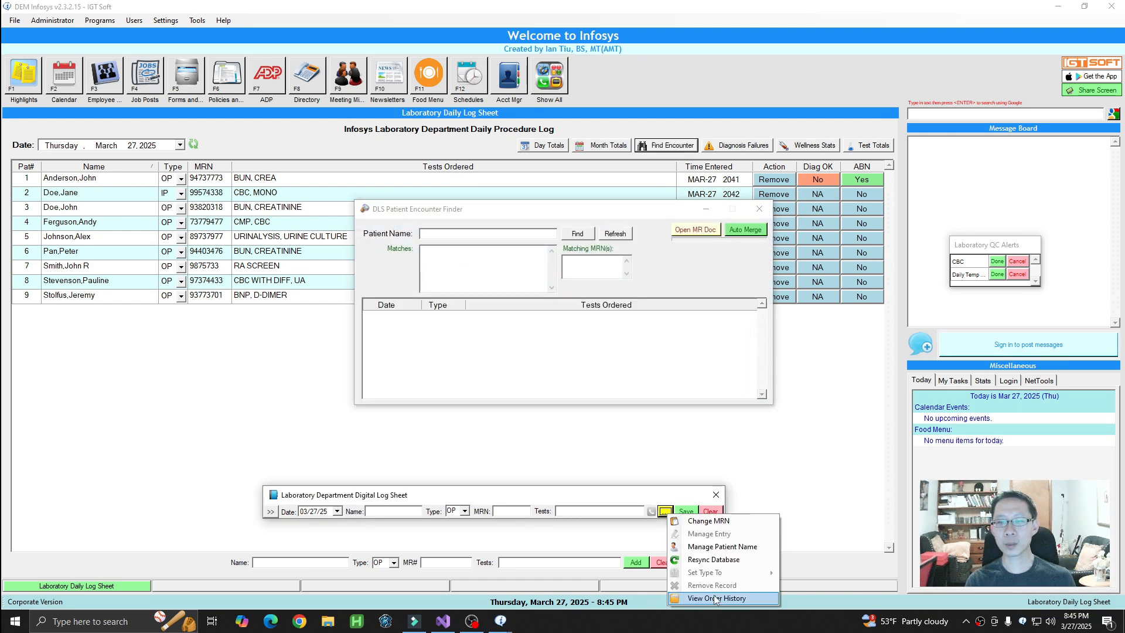
left_click(394, 246)
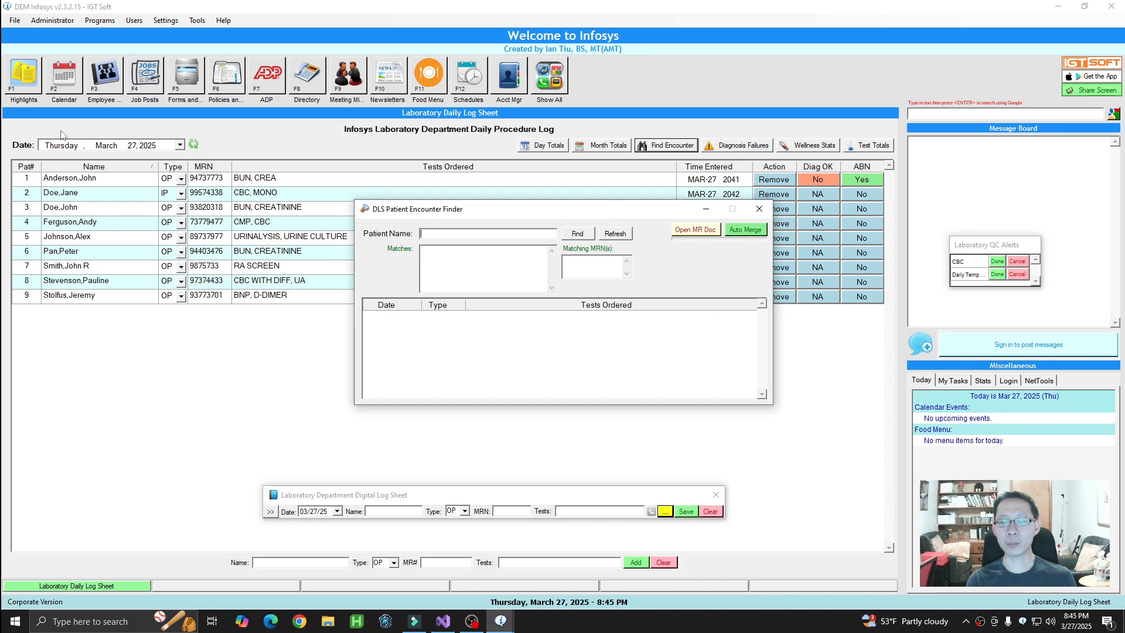
left_click(759, 209)
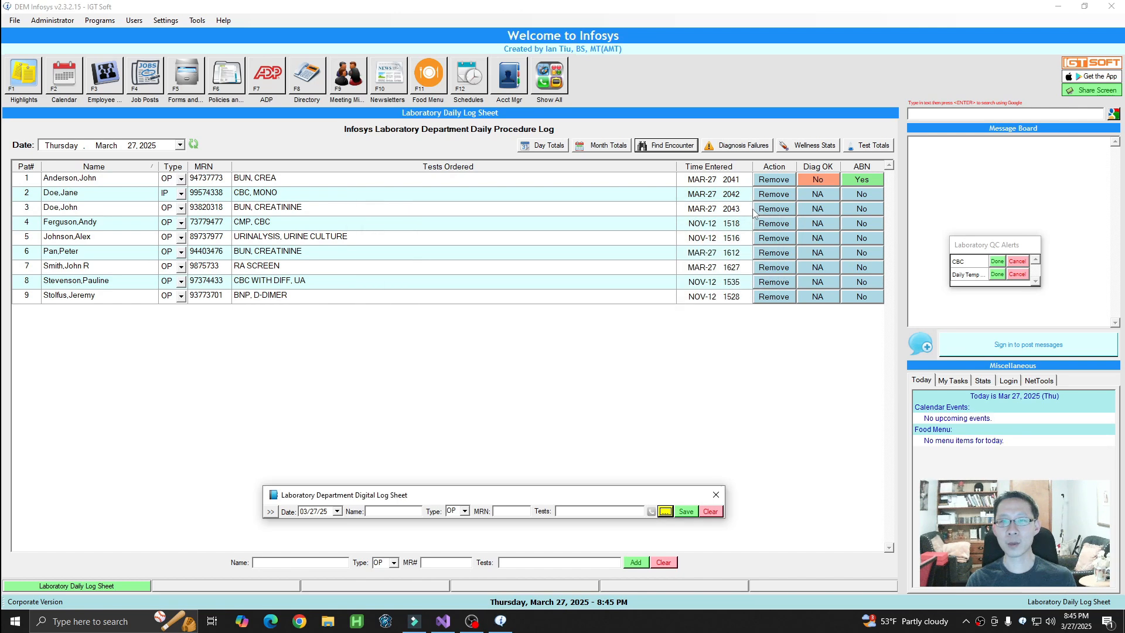
- Review the March 2025 diagnosis failure report and close it
left_click(742, 145)
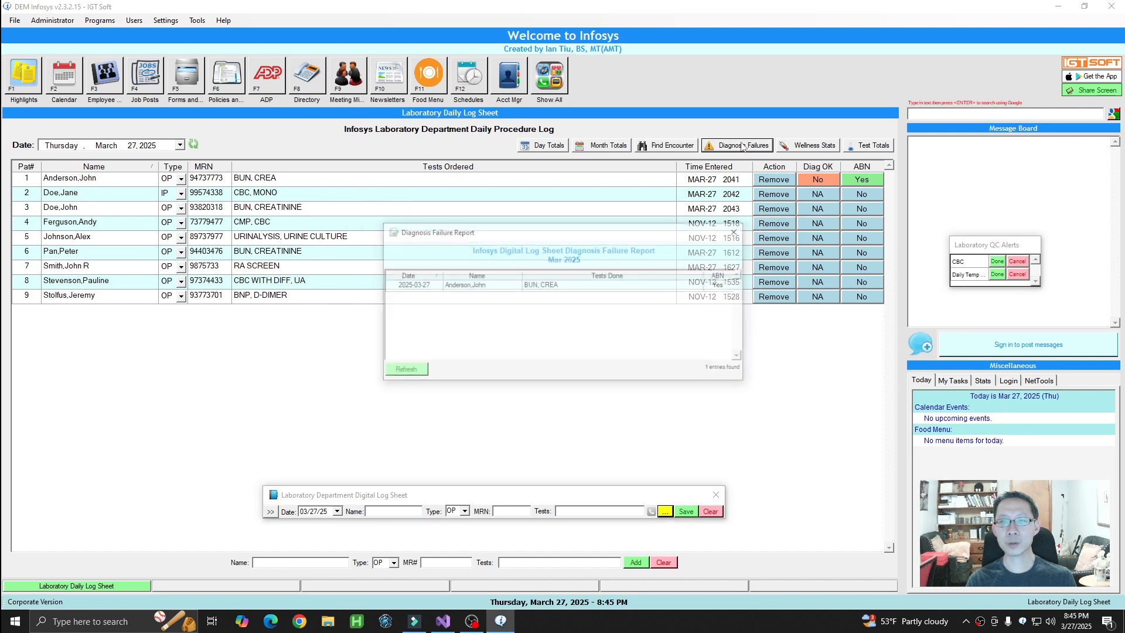
left_click_drag(672, 232, 586, 296)
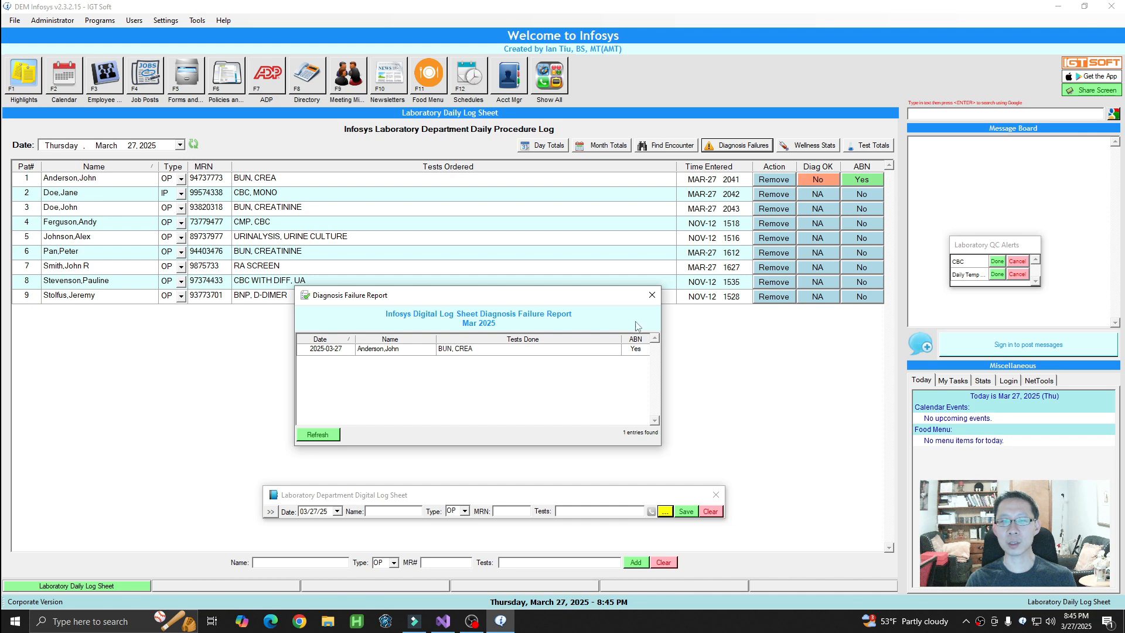
left_click(651, 296)
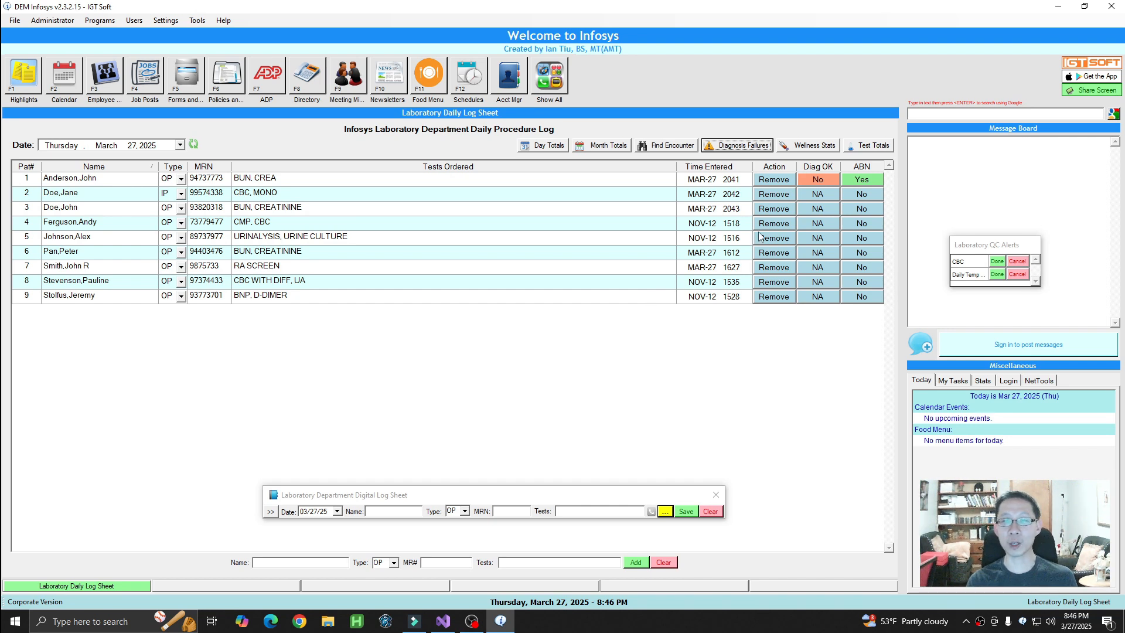
- Search lab test statistics for cbc from March 1 to 27, 2025
left_click(859, 150)
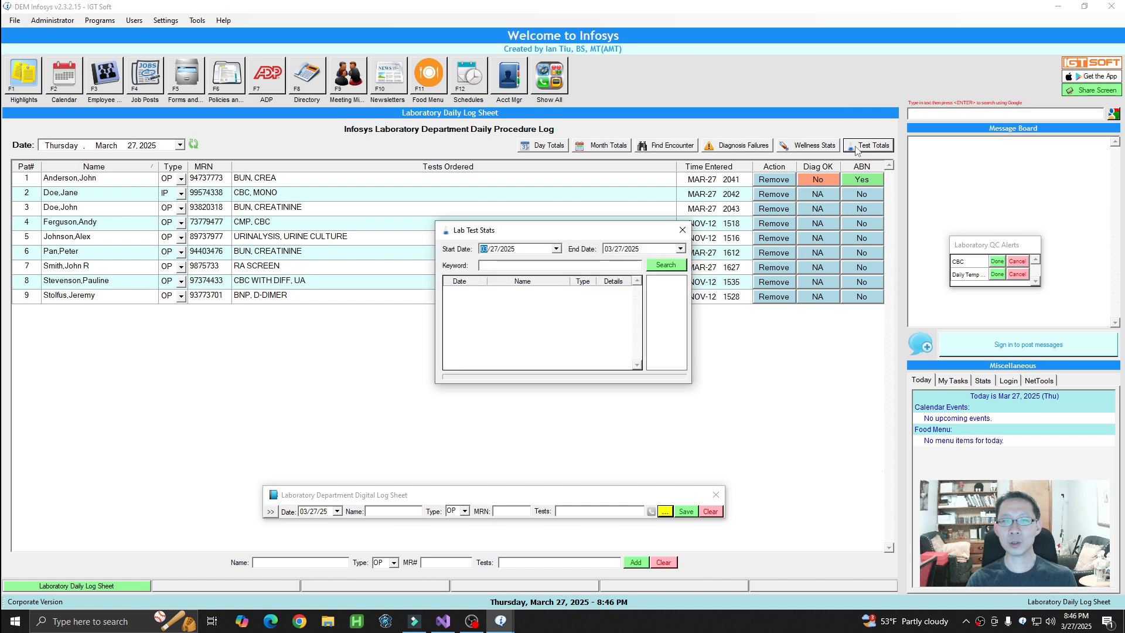
left_click(499, 250)
type("1")
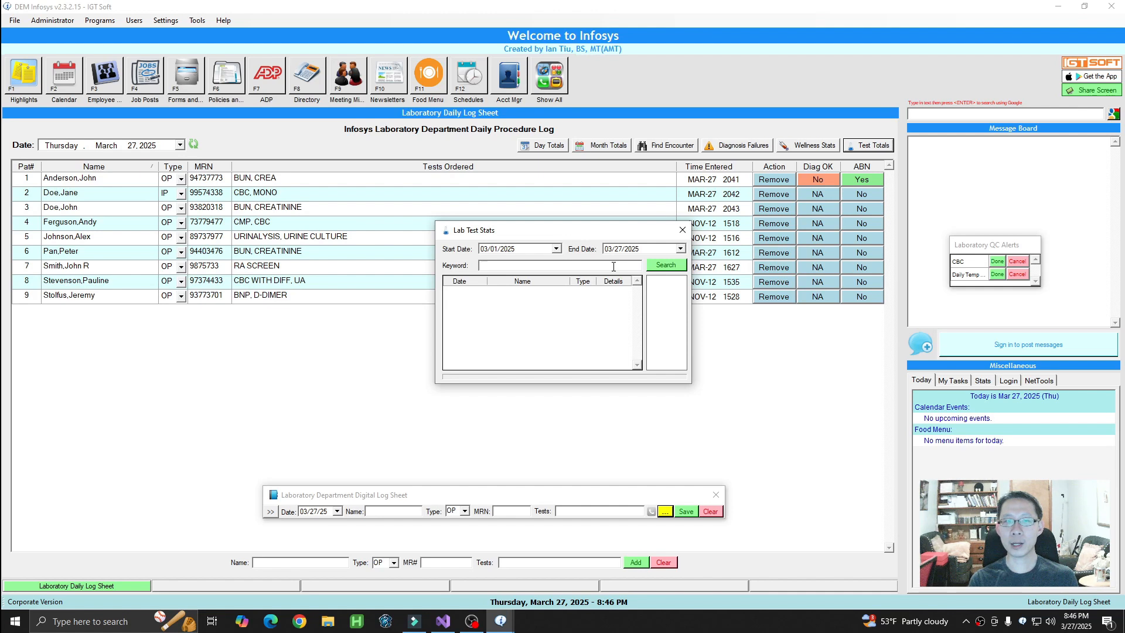
left_click(664, 267)
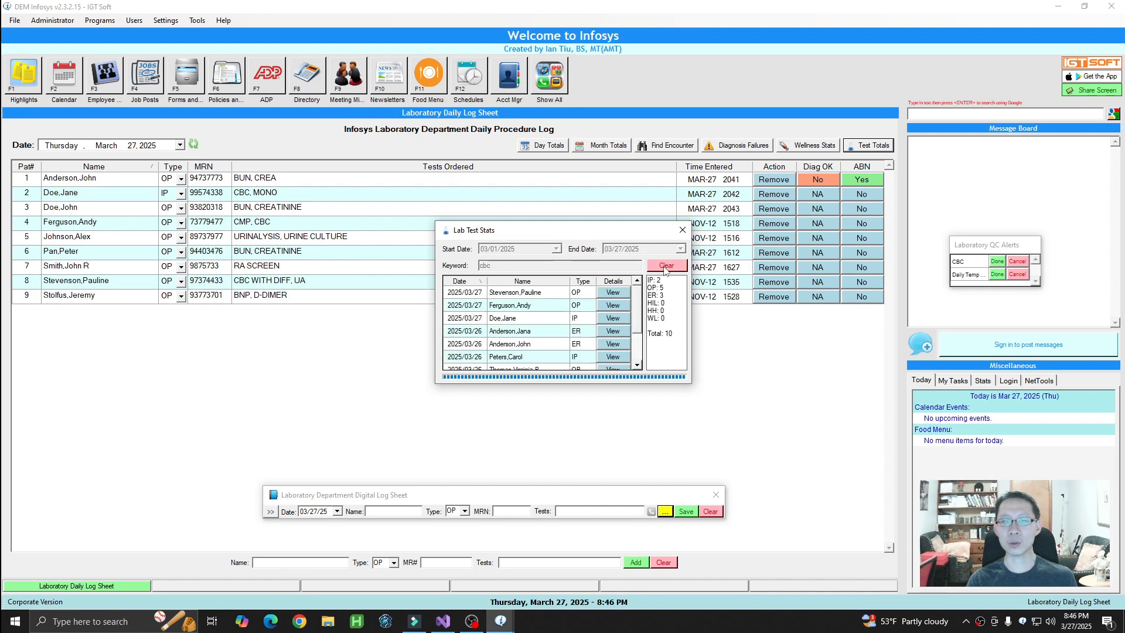
- View the IP CBC, MONO entry's details, then close the Lab Test Stats window
scroll(509, 325, "up", 2)
left_click(614, 319)
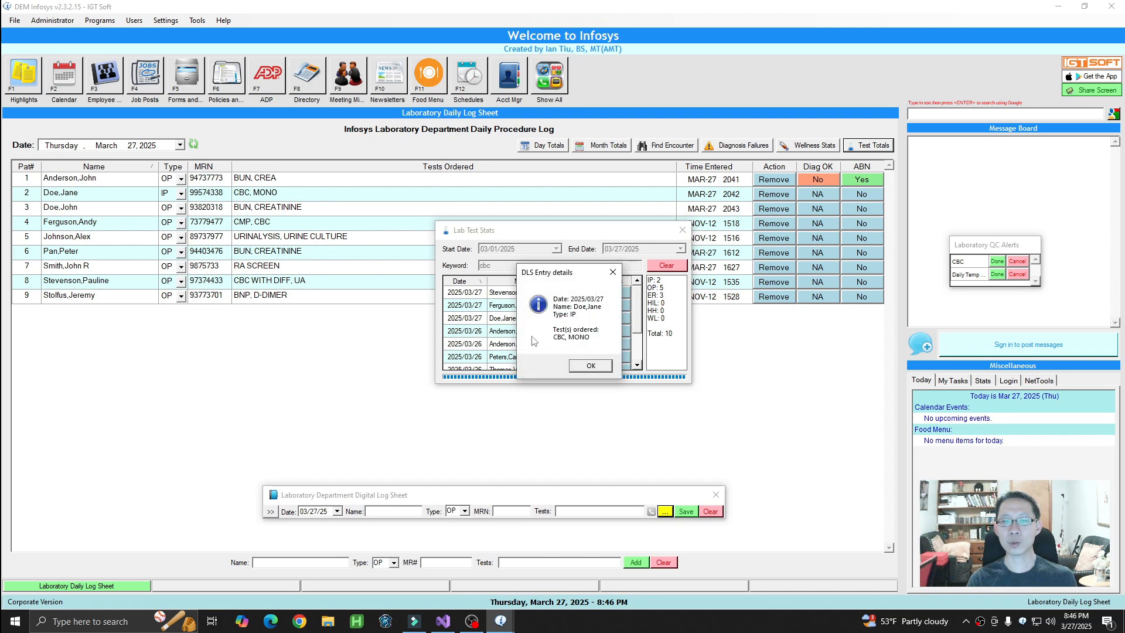
left_click(613, 273)
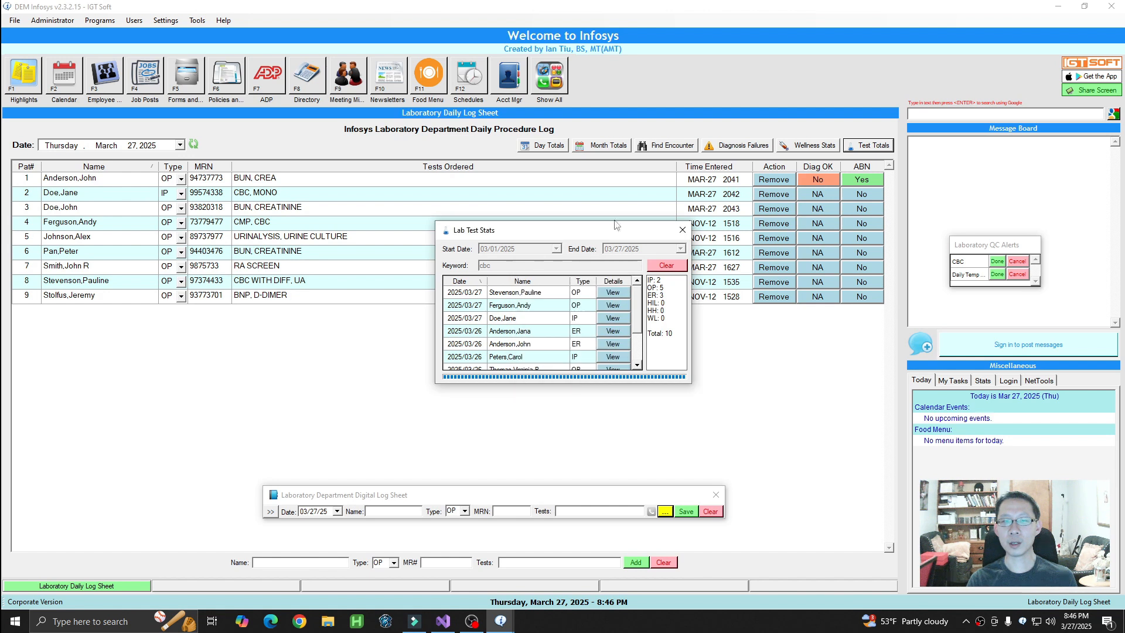
left_click(681, 230)
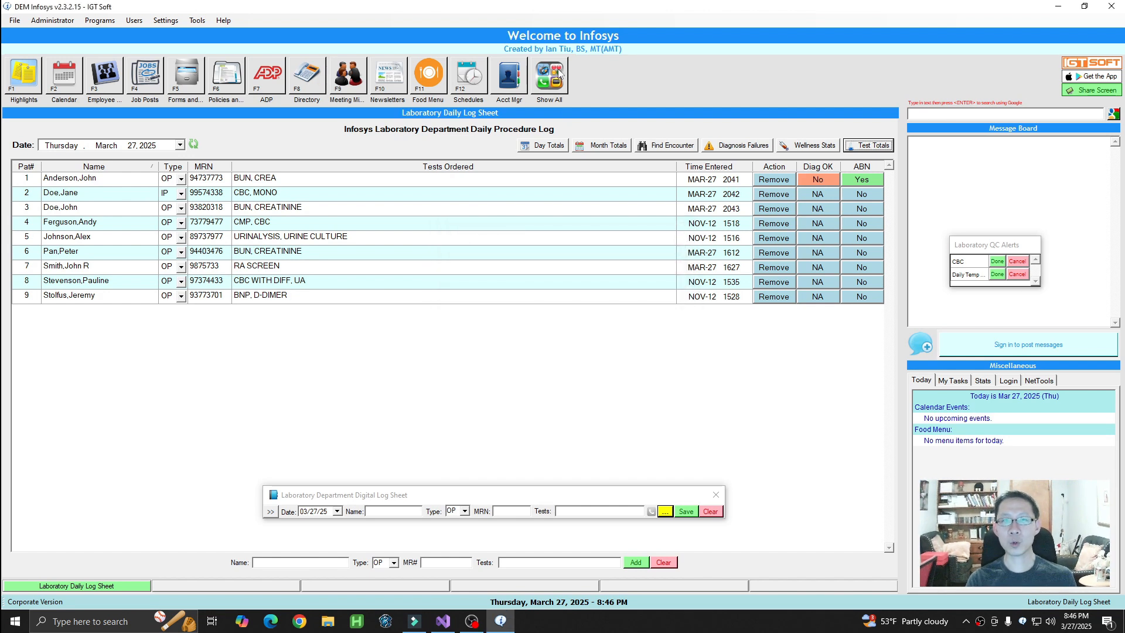
- Open the Laboratory Kit QC Manager and delete the 2025-03-27 and 2024-11-13 RA Kit 423-A entries
left_click(549, 75)
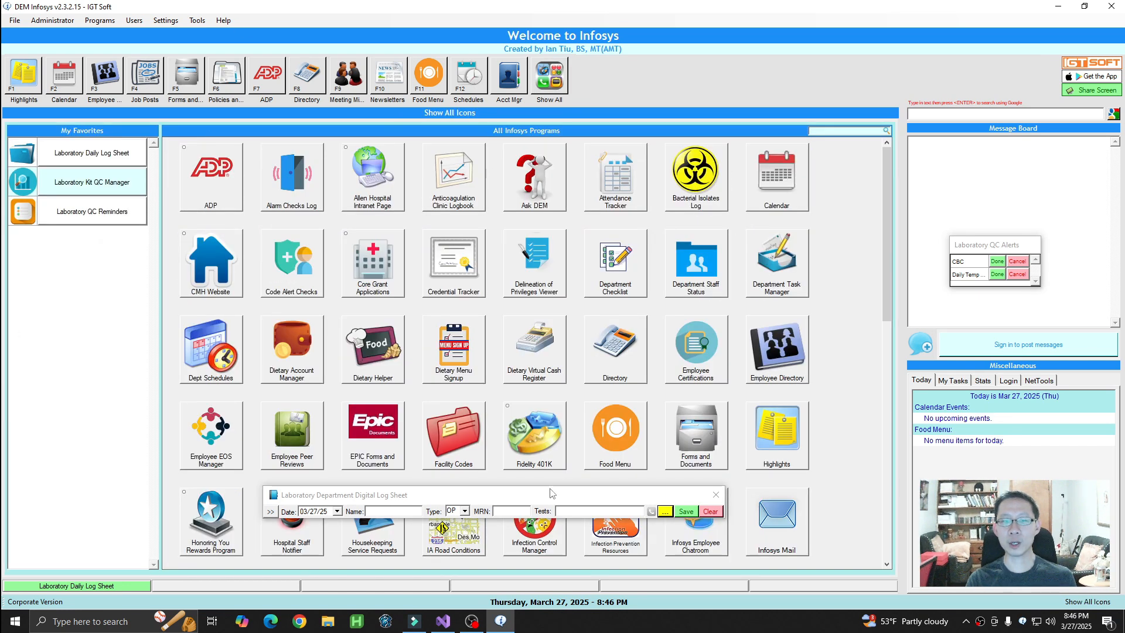
left_click(89, 182)
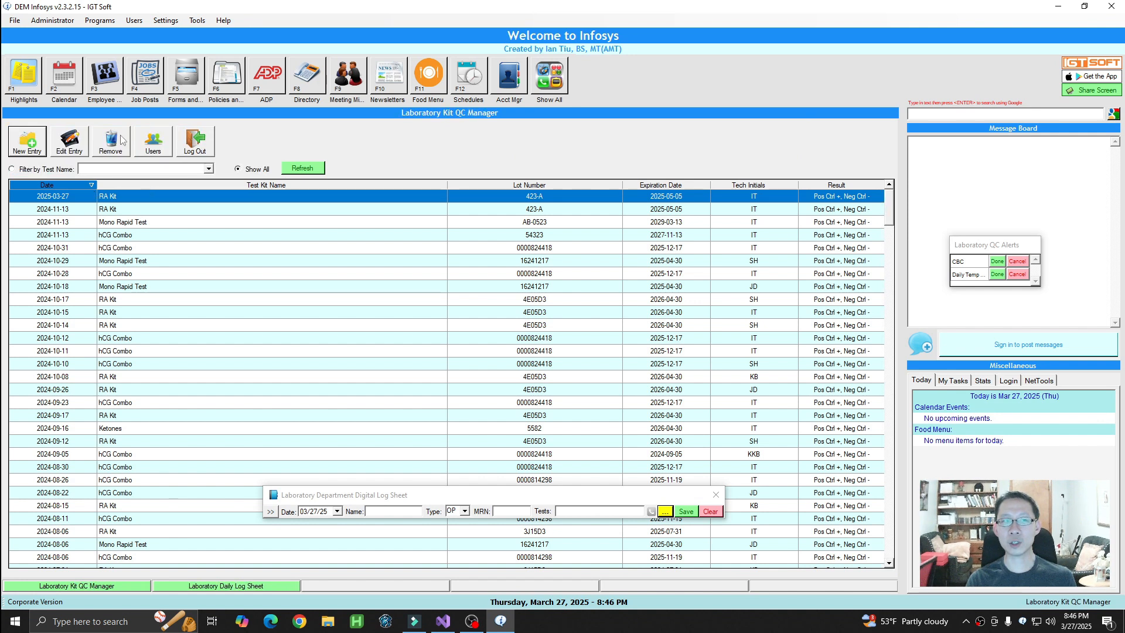
left_click(110, 140)
left_click(603, 351)
left_click(115, 147)
left_click(591, 350)
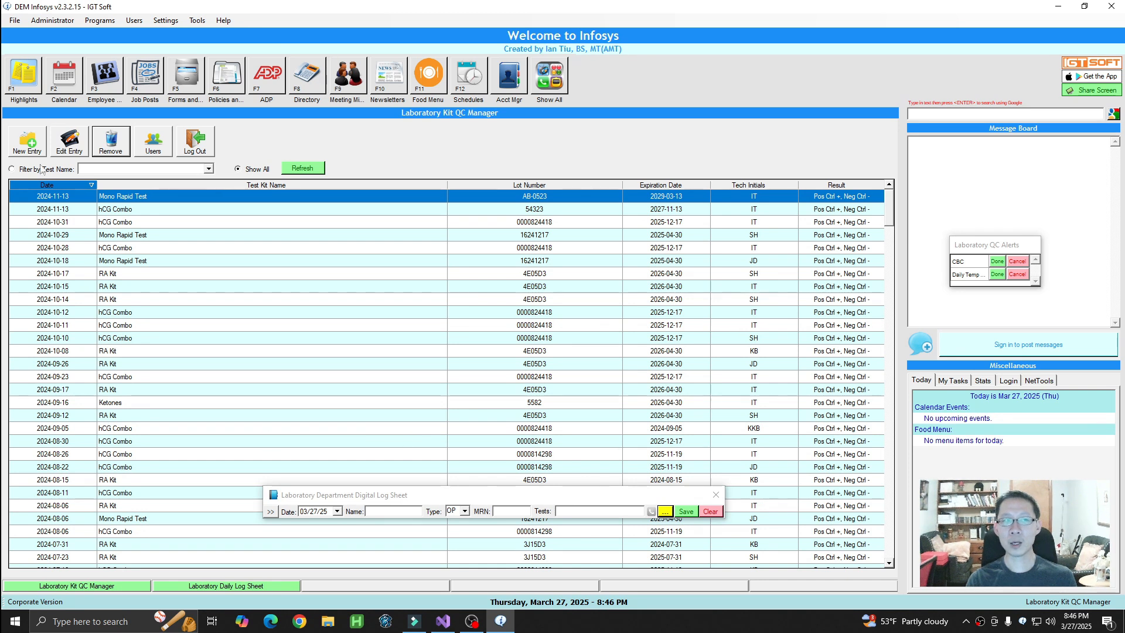
- Start a new kit QC entry for RA Kit and insert lot 423-A from inventory
left_click(23, 140)
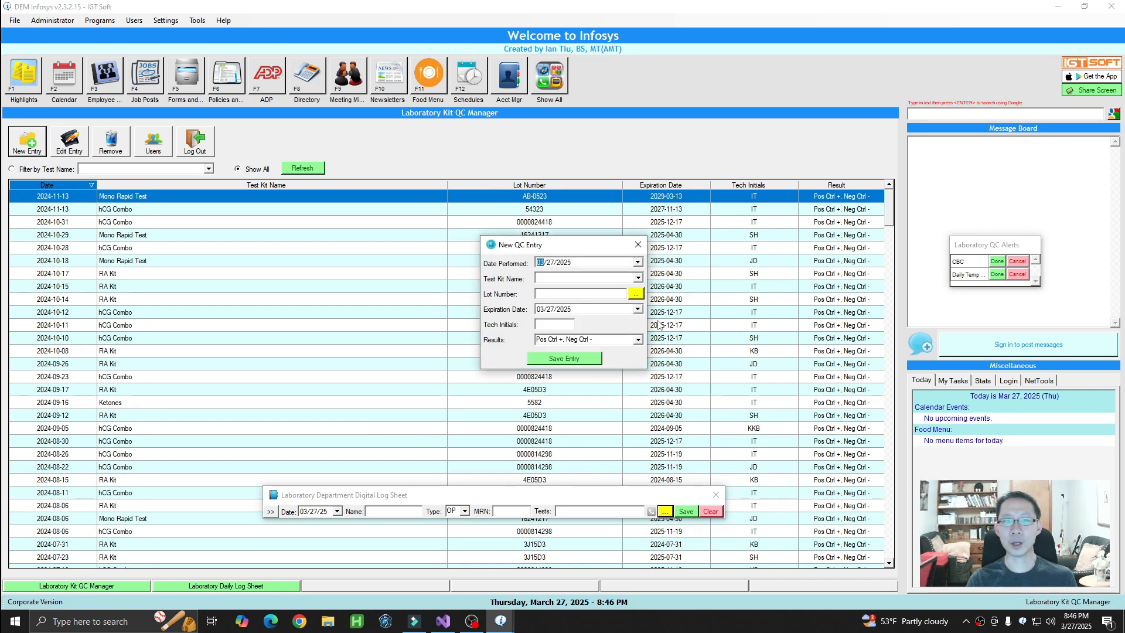
left_click(639, 278)
scroll(583, 320, "down", 3)
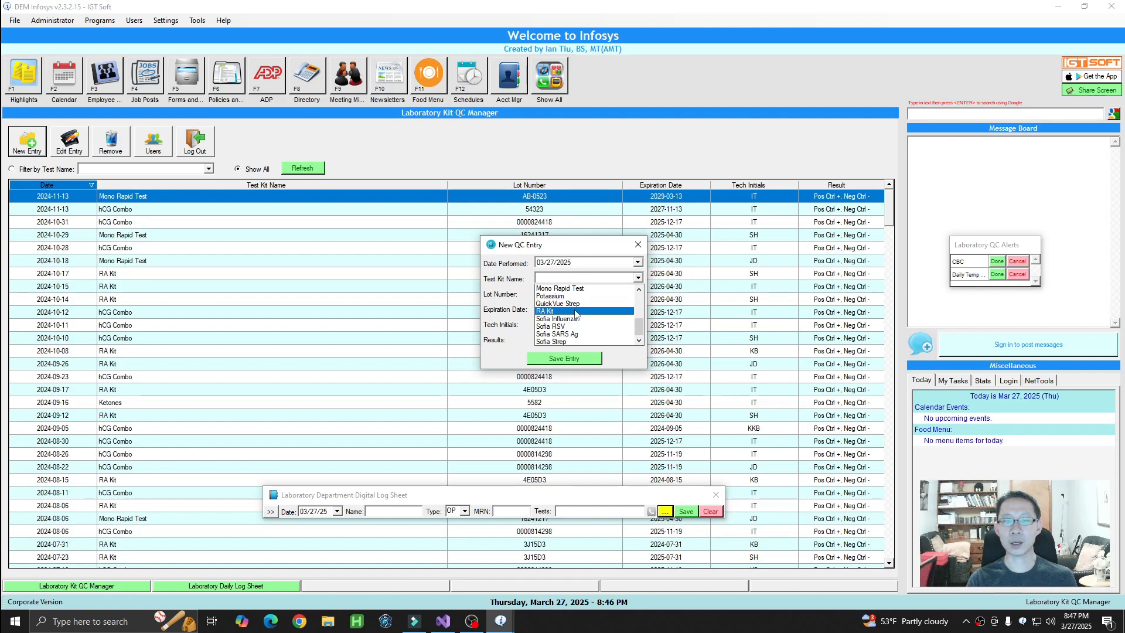
left_click(577, 311)
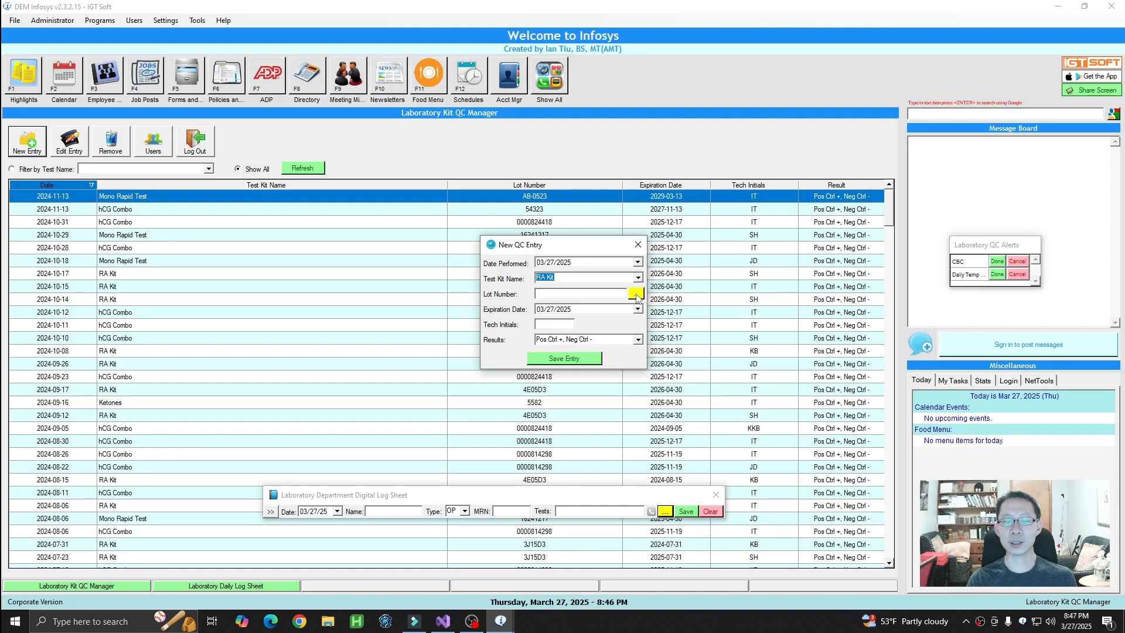
left_click(635, 294)
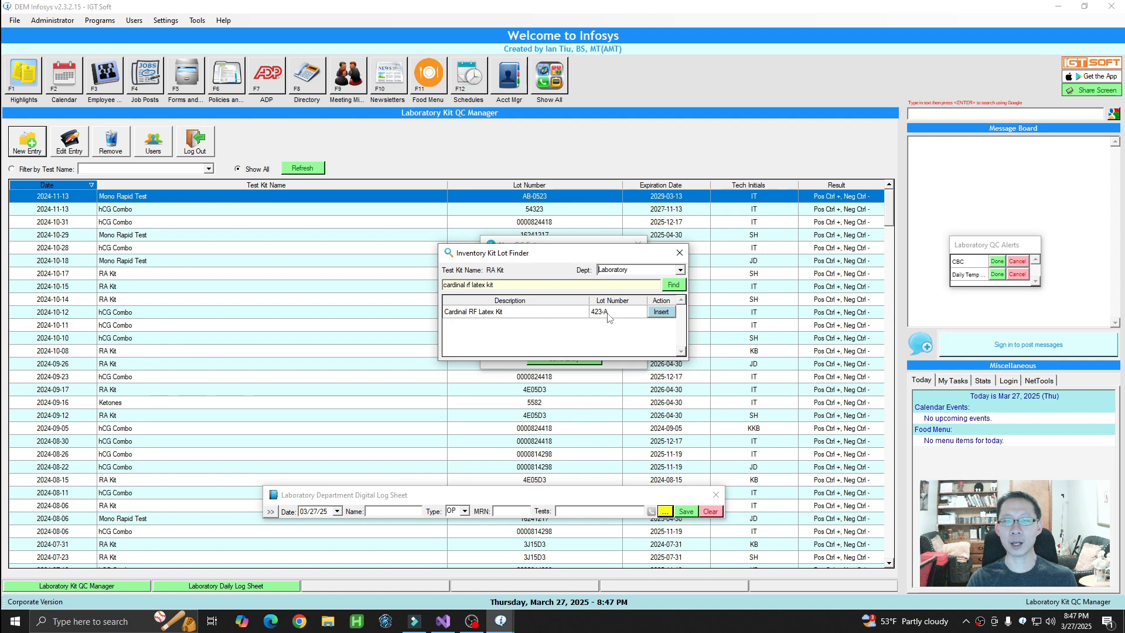
left_click(660, 312)
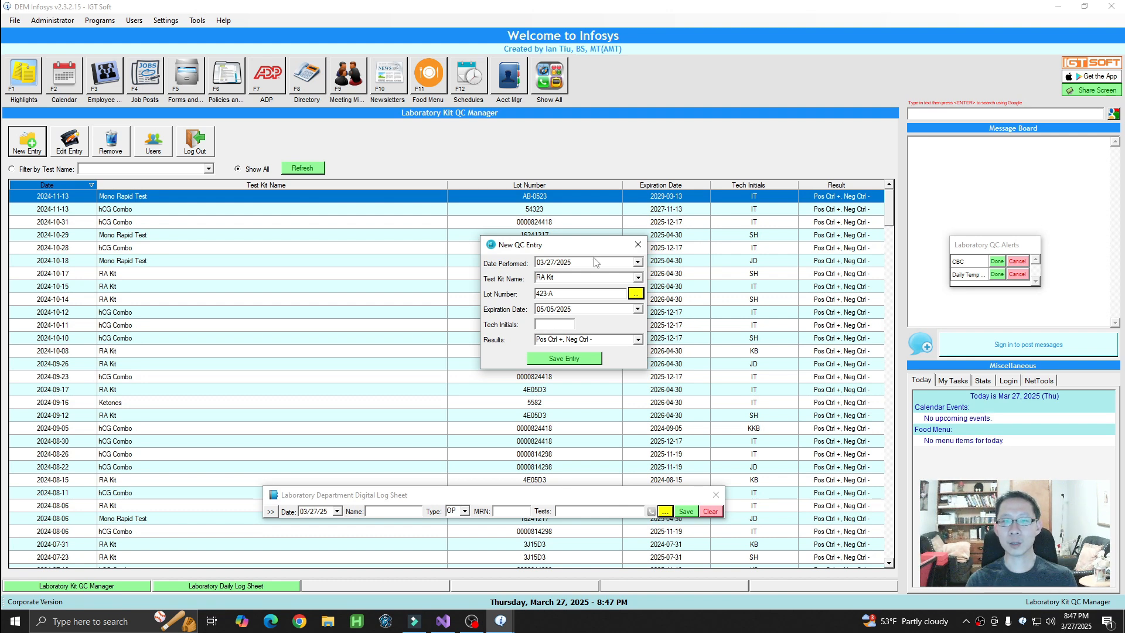
- Add the tech's initials and save the RA Kit entry expiring 05/05/2025
left_click_drag(579, 248, 620, 257)
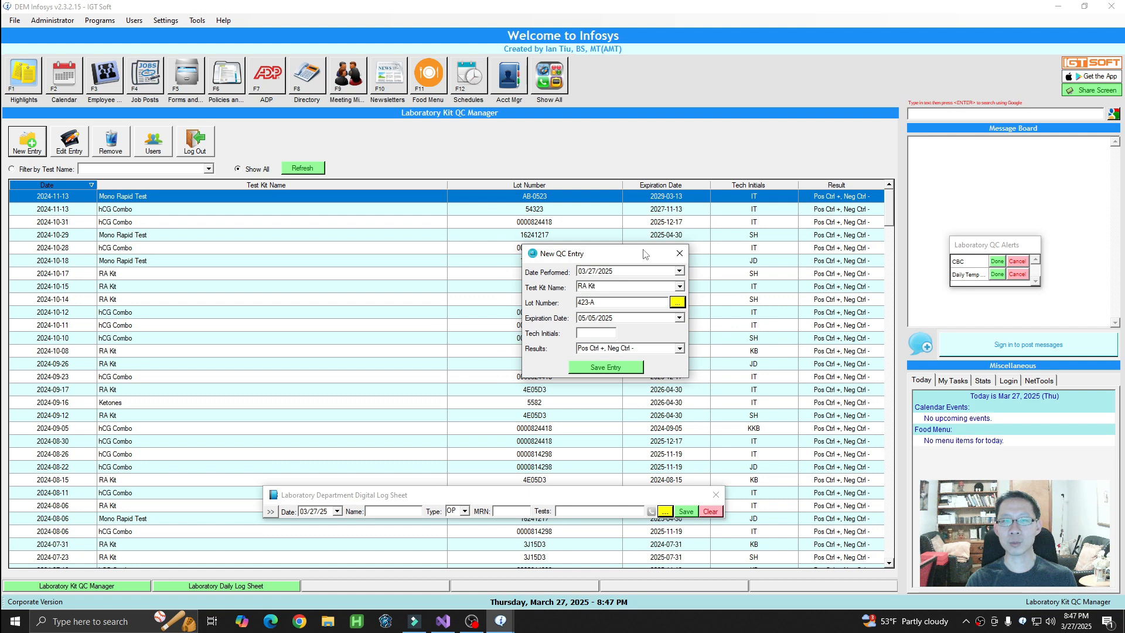
left_click(600, 333)
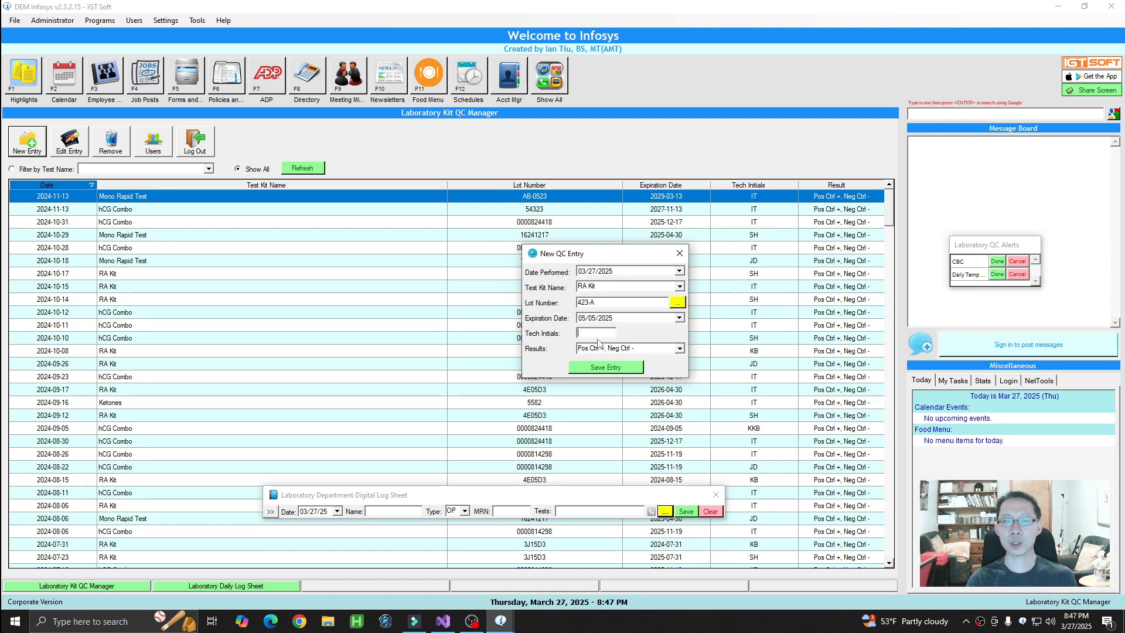
type("it")
left_click(612, 368)
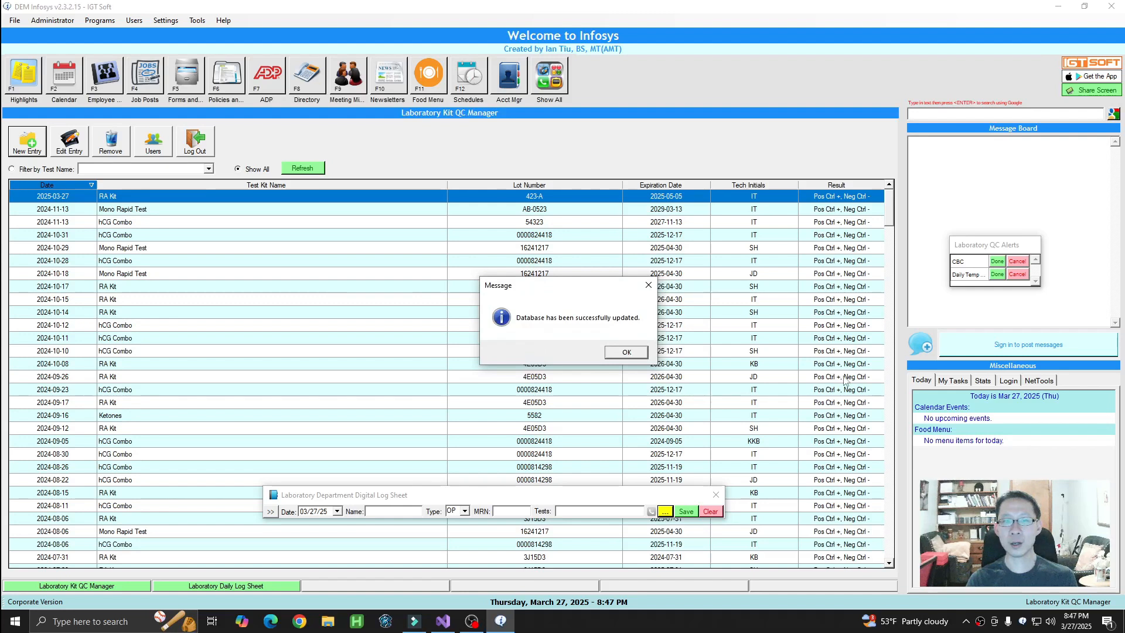
left_click(644, 353)
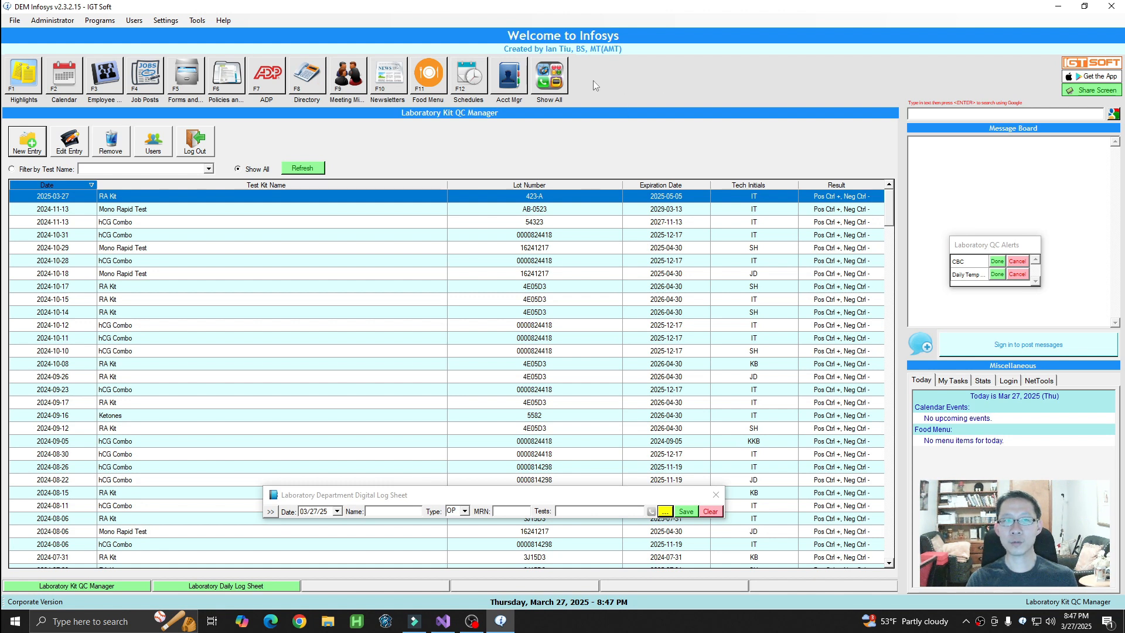
- Open Laboratory QC Reminders and mark the CBC and Daily Temp Checks QC done
left_click(554, 78)
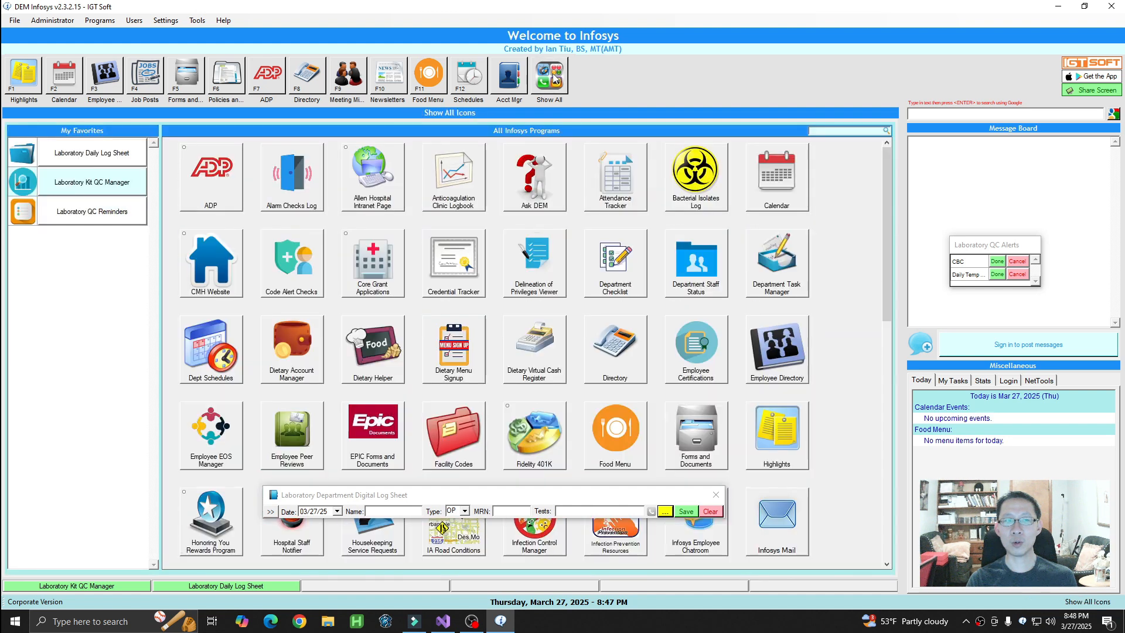
left_click(103, 218)
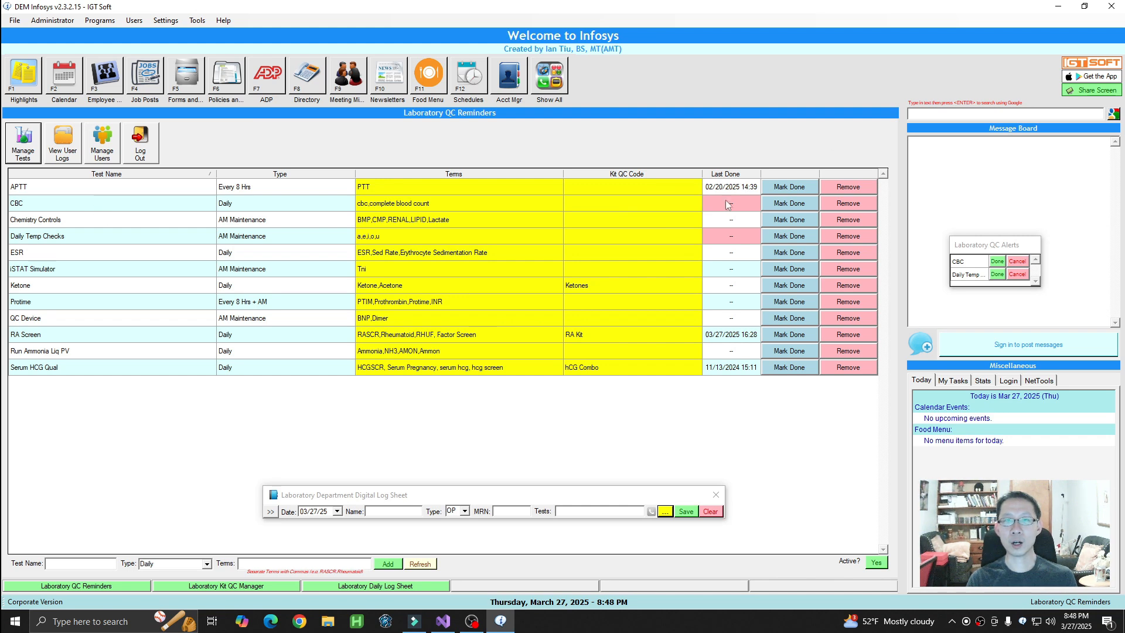
left_click(997, 262)
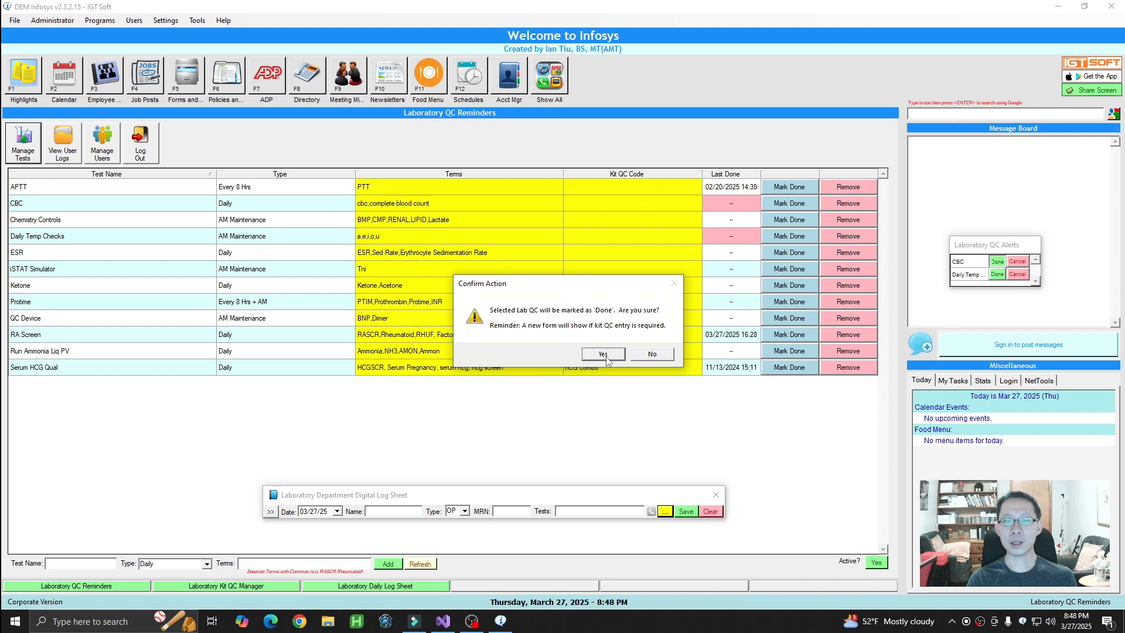
left_click(603, 354)
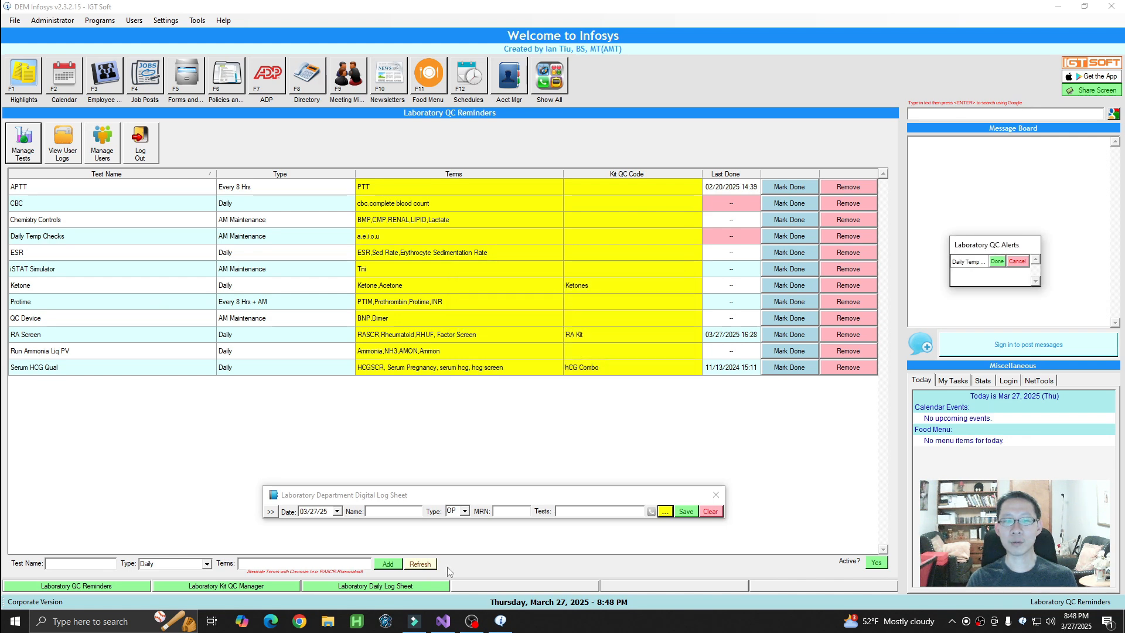
left_click(422, 564)
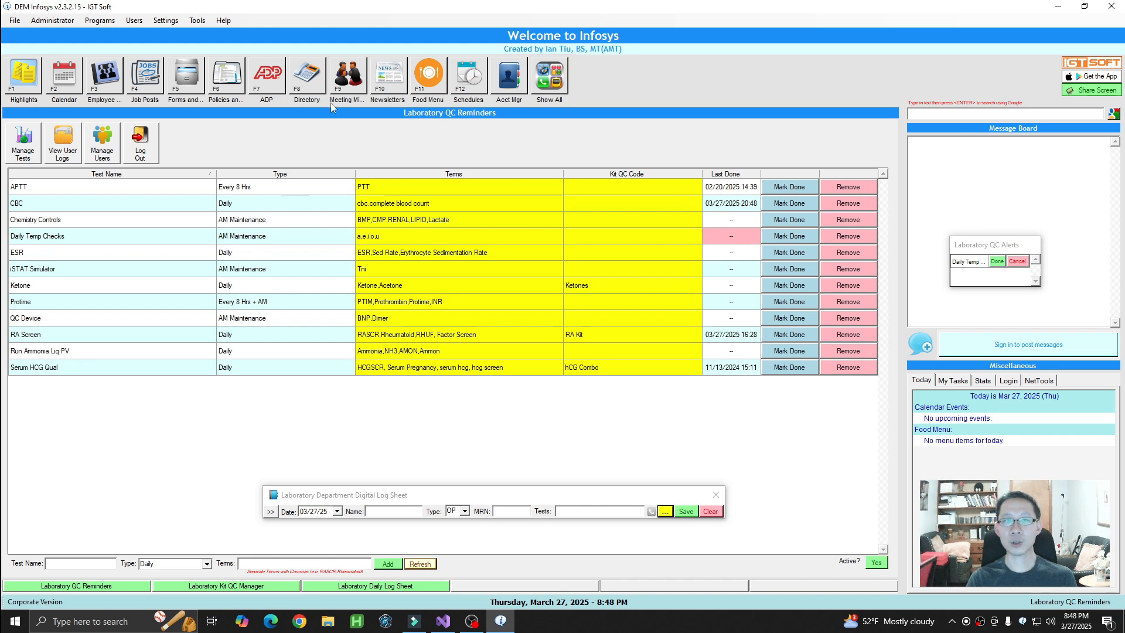
left_click(790, 236)
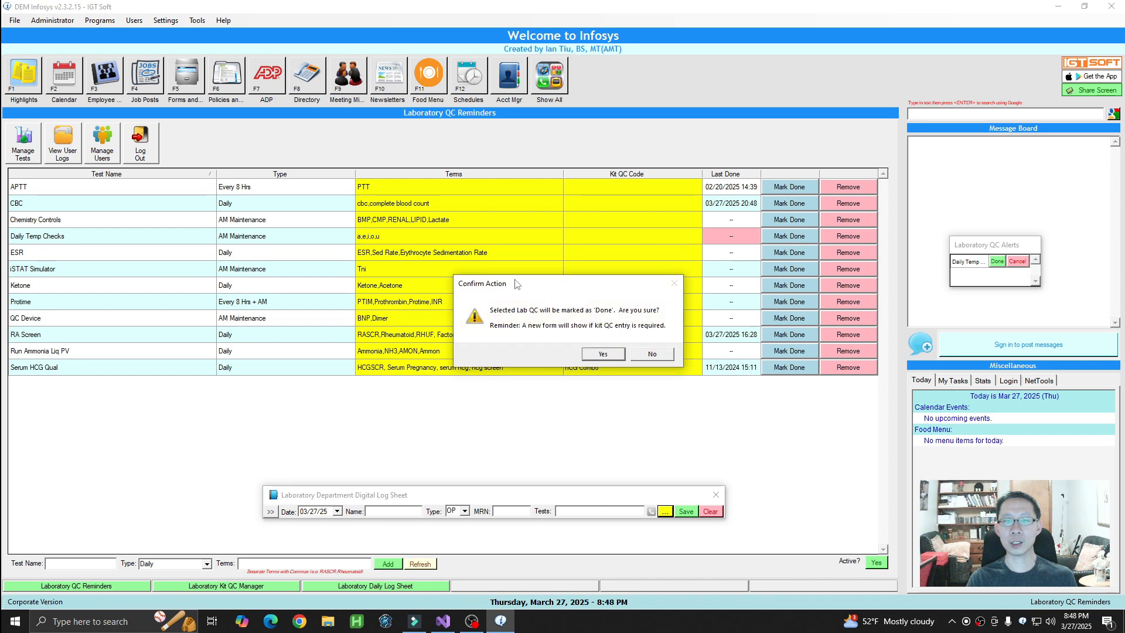
left_click(603, 353)
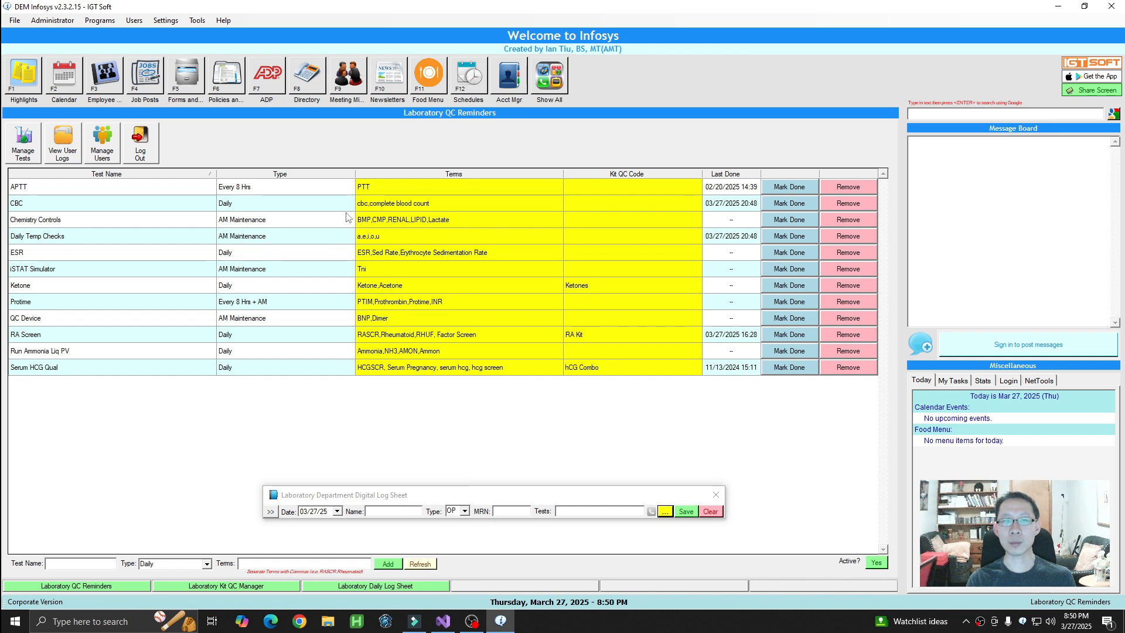
- Log an existing outpatient's BUN, CREATININE order by picking them from name suggestions and saving
left_click(399, 514)
type("d")
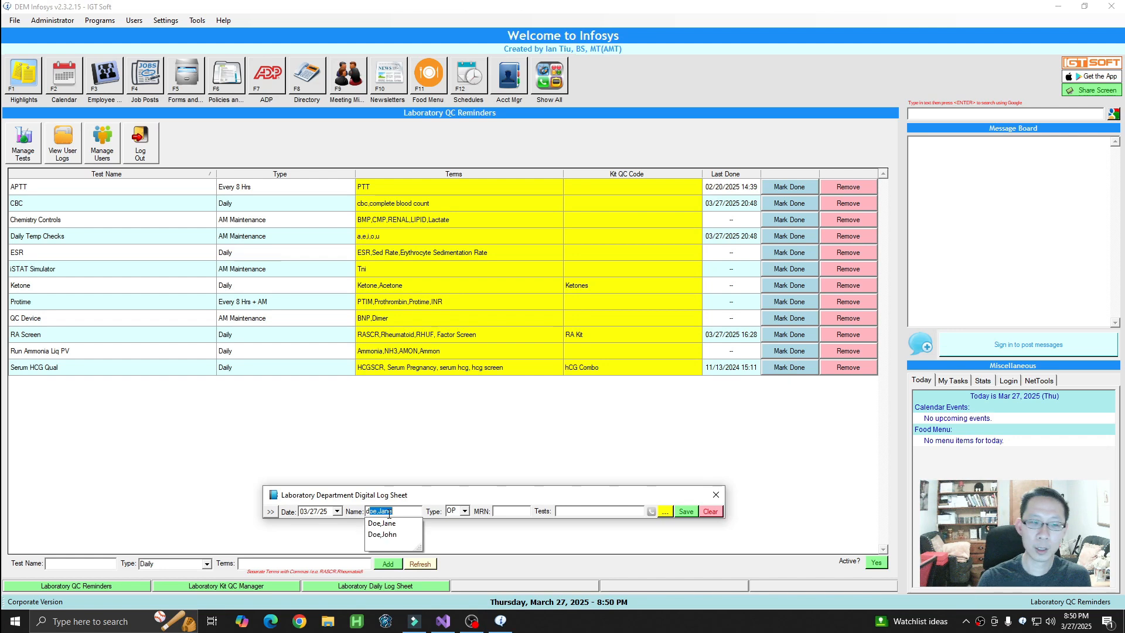
type("oe")
left_click(382, 534)
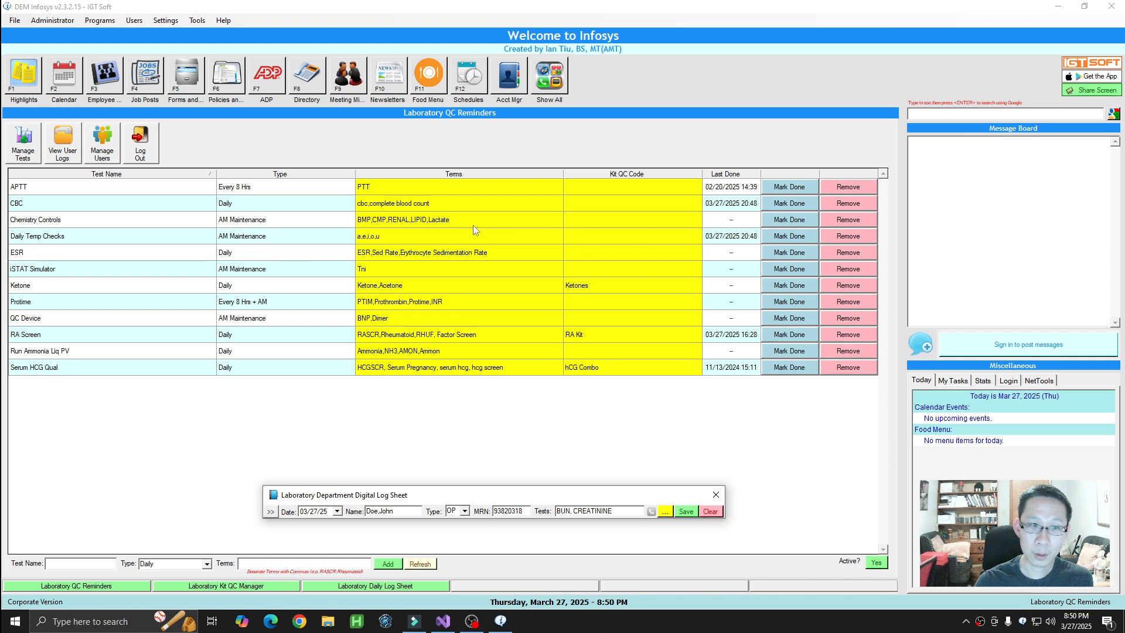
key("Return")
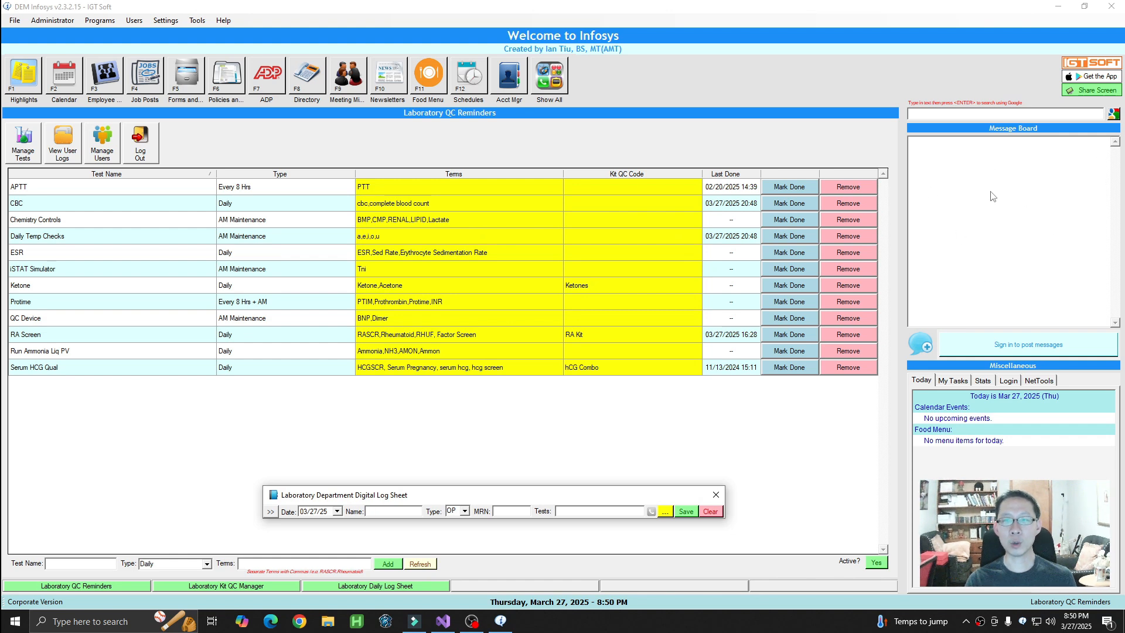
- In the user activity logs, cancel the Chemistry Controls QC alert, reload, then show all programs
left_click(61, 142)
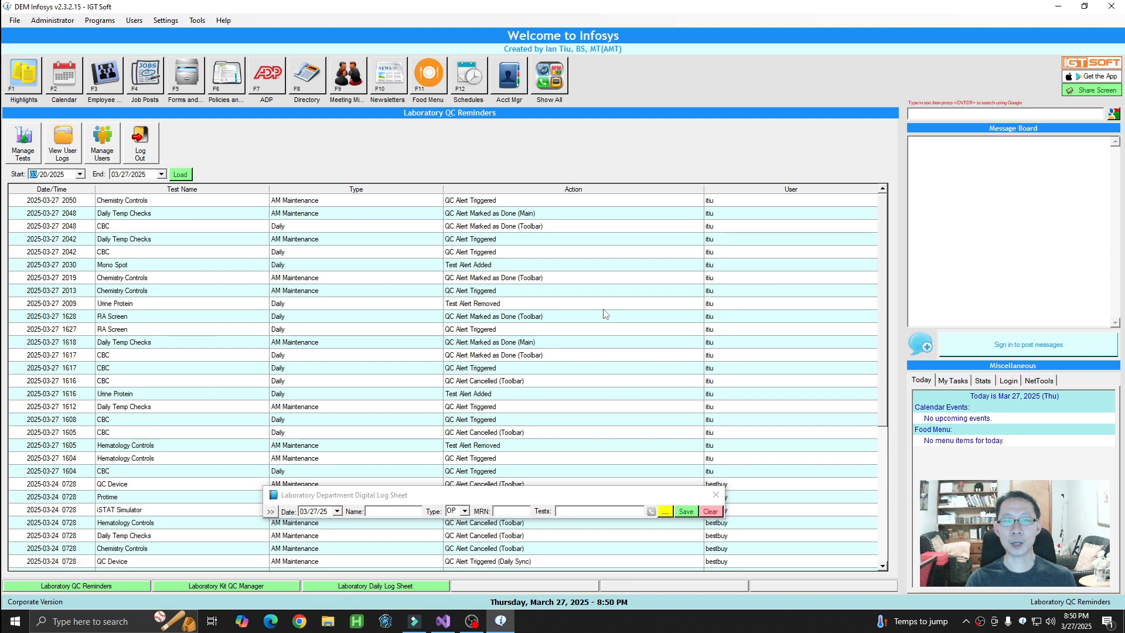
left_click_drag(567, 285, 1022, 220)
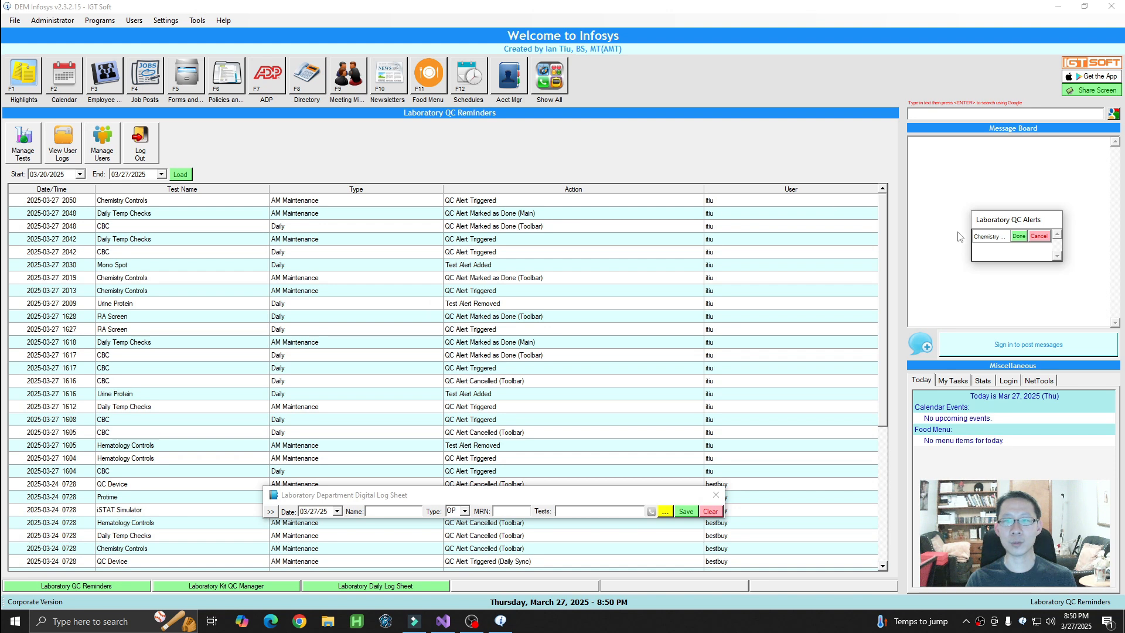
left_click(1042, 237)
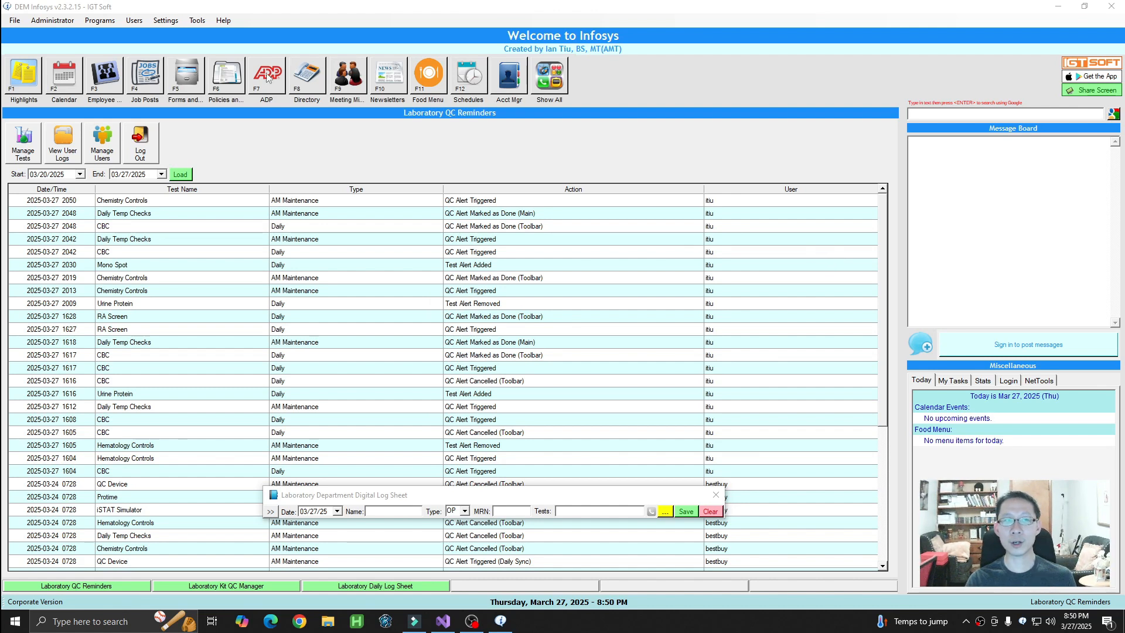
left_click(64, 144)
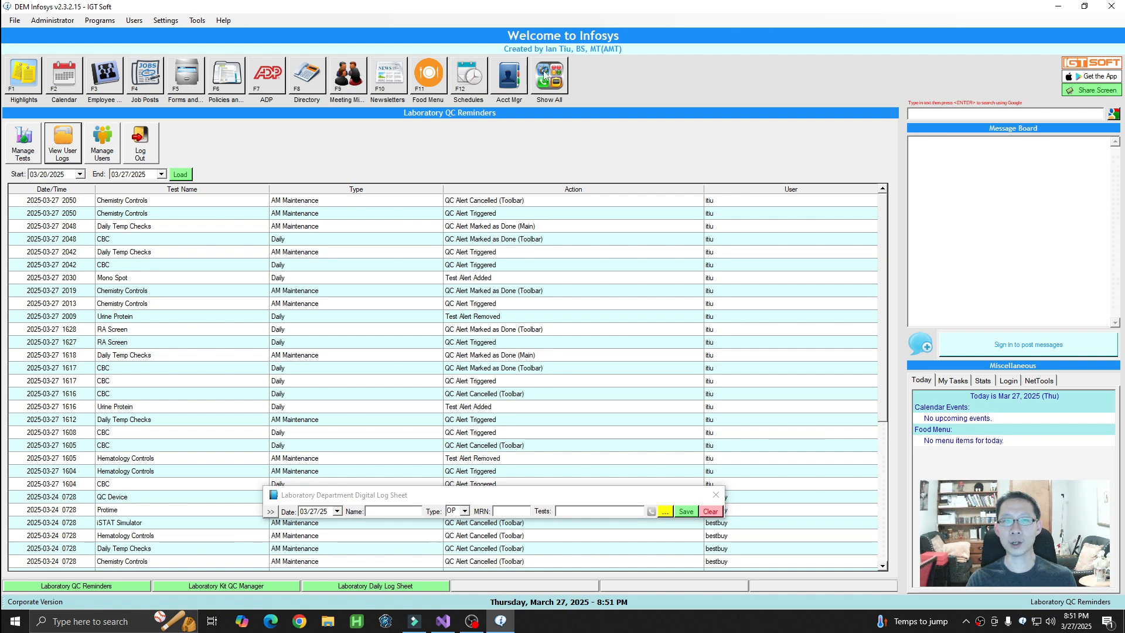
left_click(548, 72)
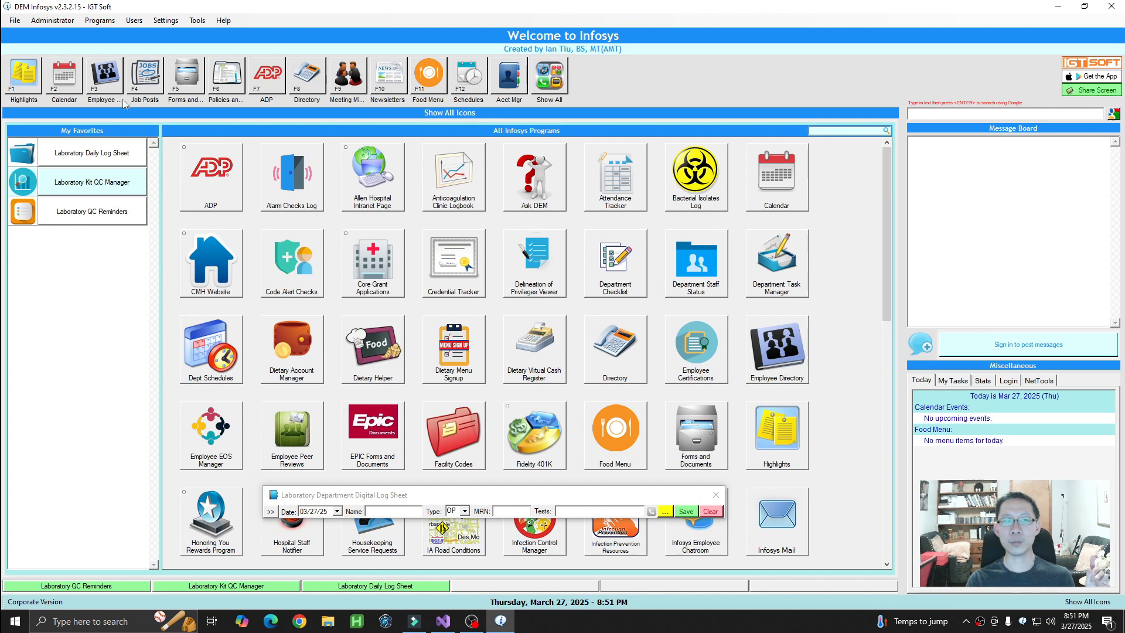
- Add a Monospot test with search term 'mono' to the Laboratory QC Reminders list
left_click(81, 210)
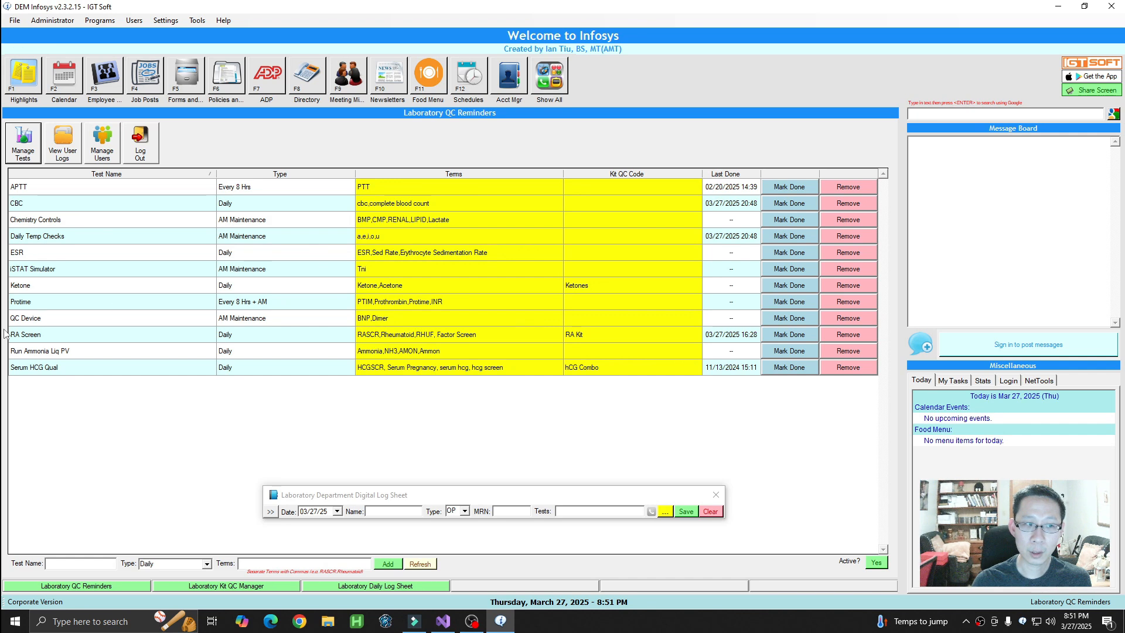
left_click(94, 563)
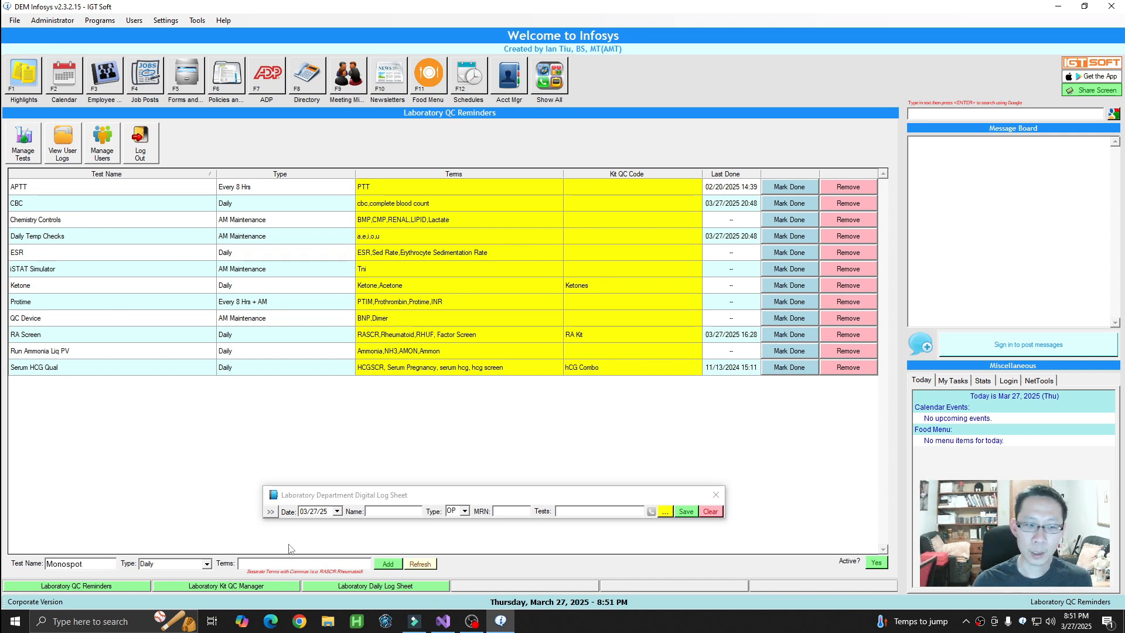
left_click(273, 564)
type("mono")
left_click(387, 564)
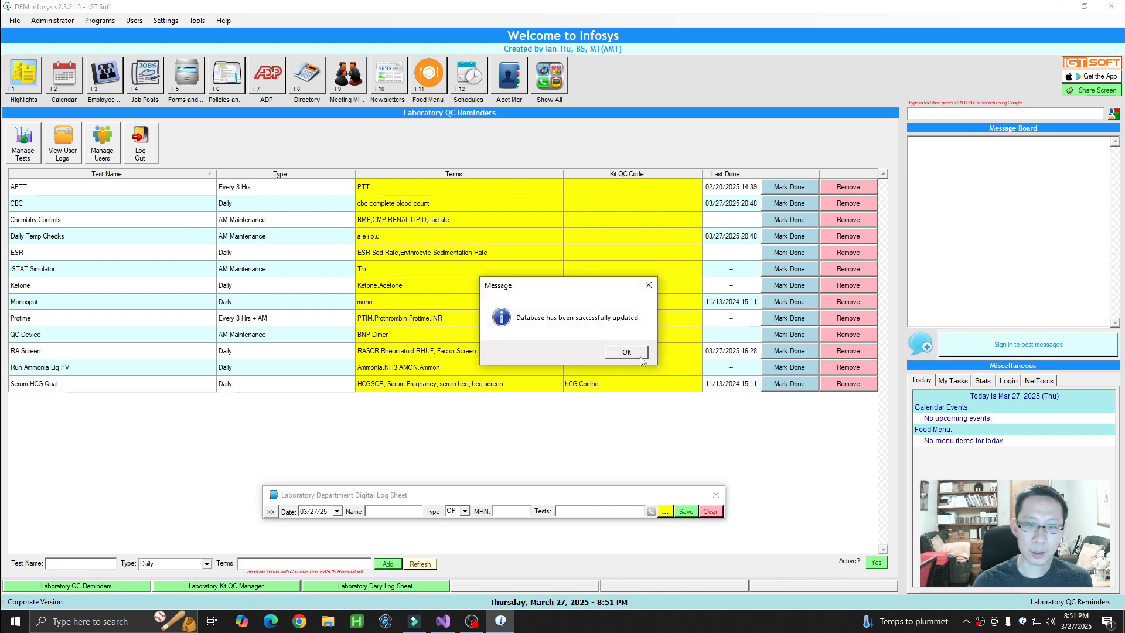
left_click(639, 357)
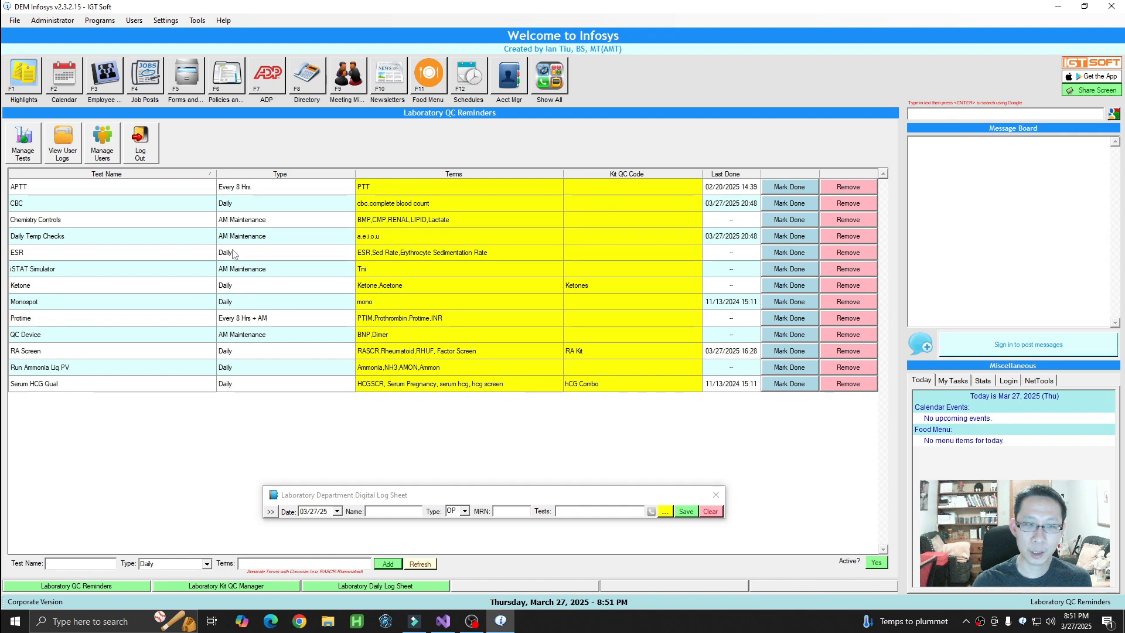
left_click(551, 81)
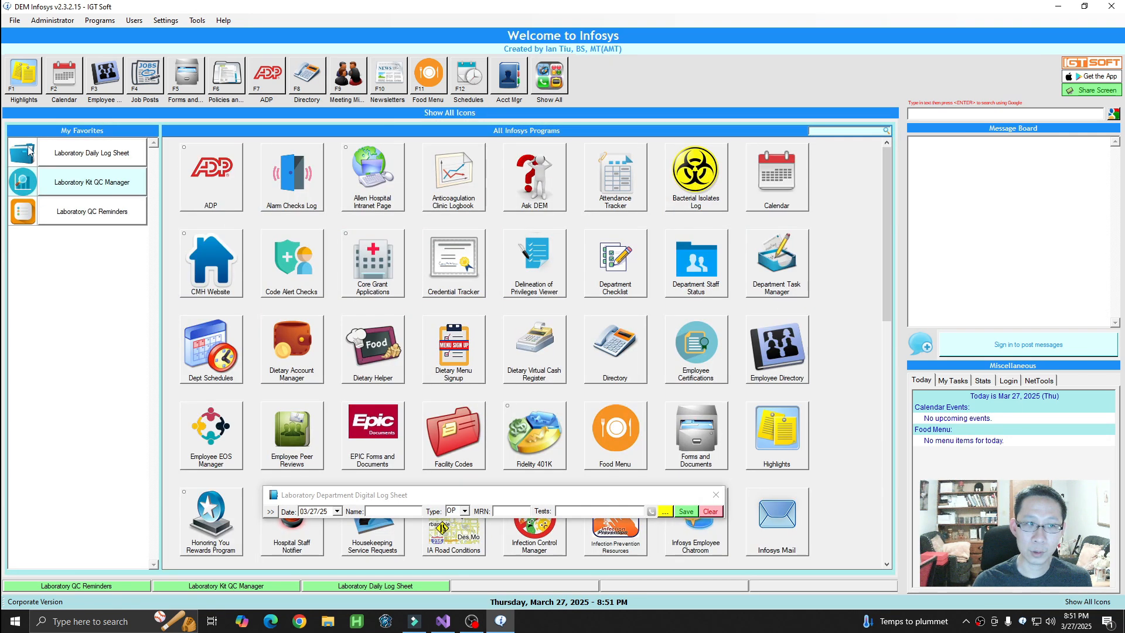
- Review the Laboratory Kit QC Manager records, then reopen Laboratory QC Reminders to see Monospot's Mono Rapid Test code
left_click(110, 183)
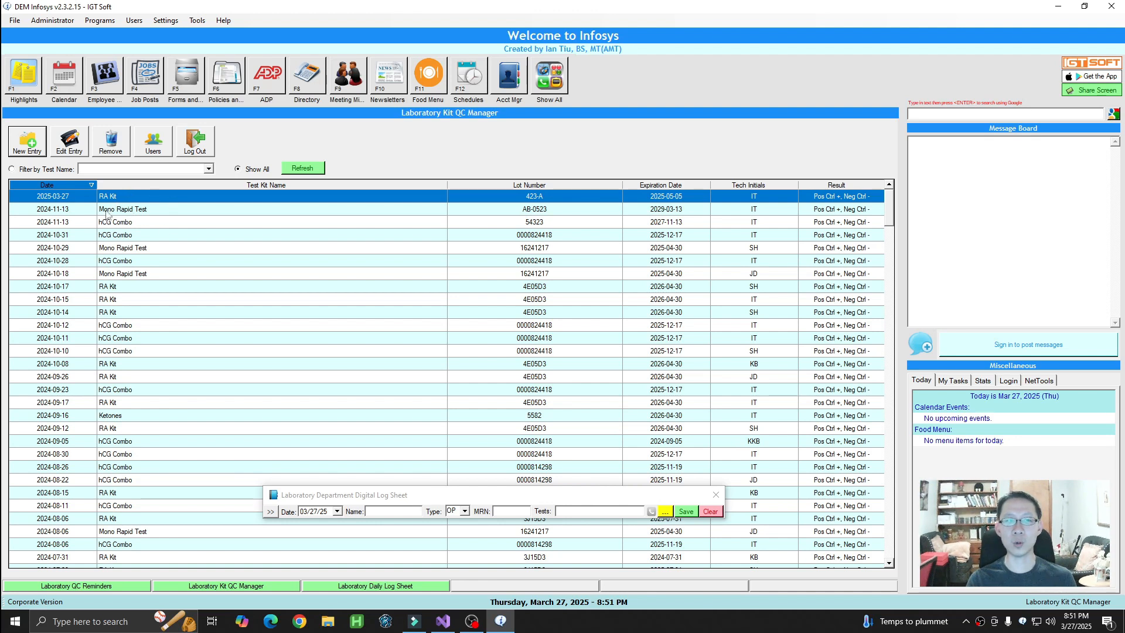
left_click(566, 81)
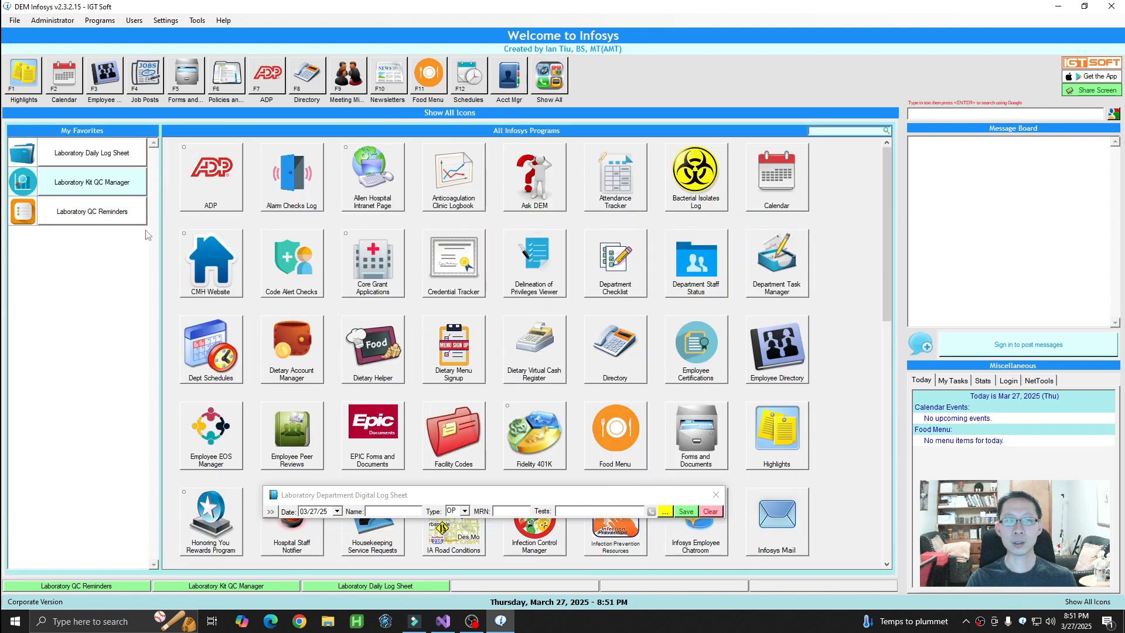
left_click(121, 217)
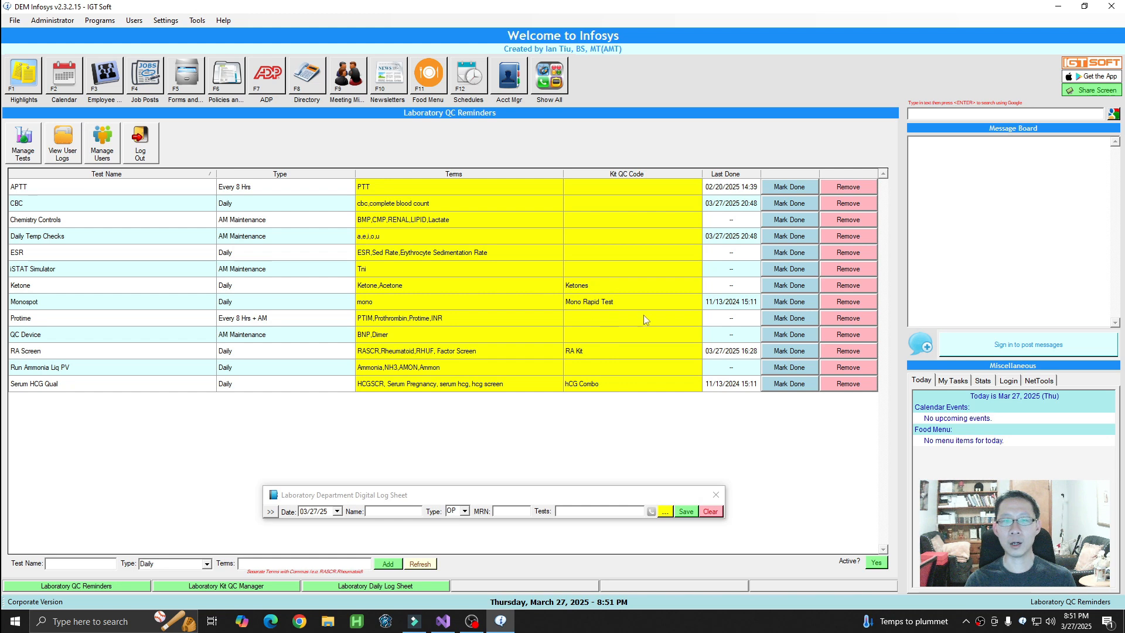
- Save a log sheet entry for the selected patient with CBC, MONO tests, triggering a Monospot alert
left_click(375, 515)
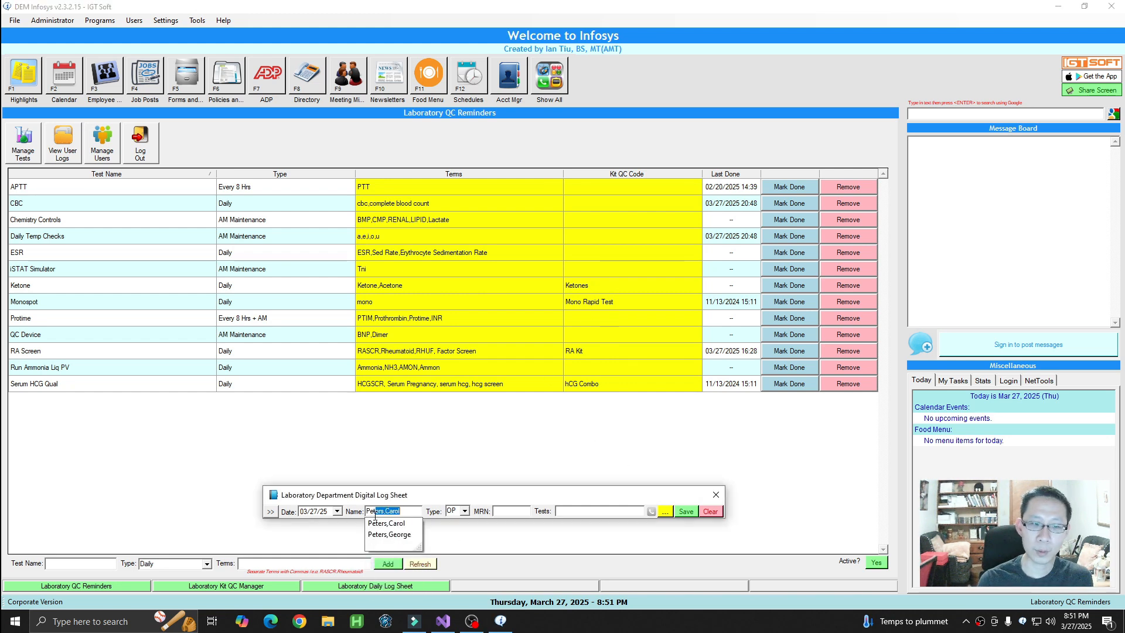
left_click(400, 535)
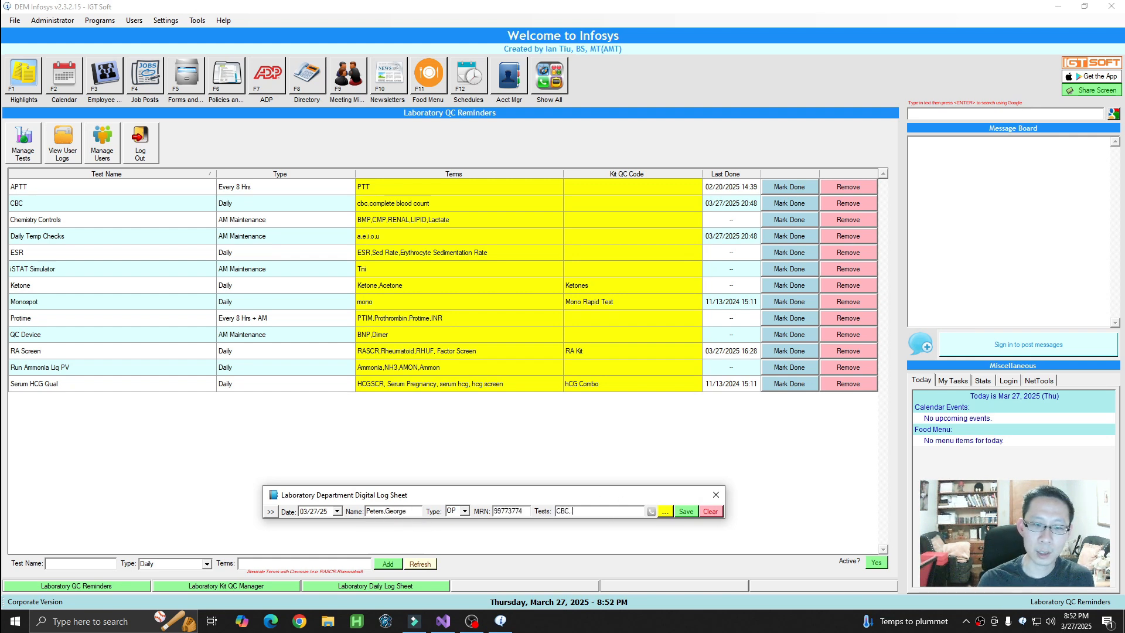
key("Tab")
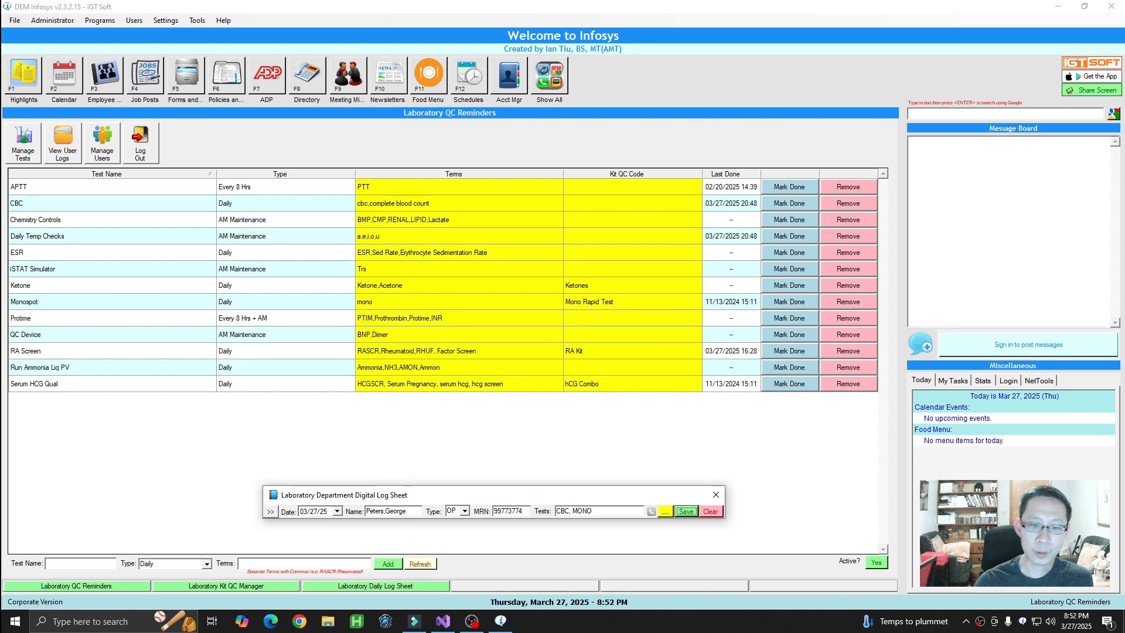
left_click(686, 511)
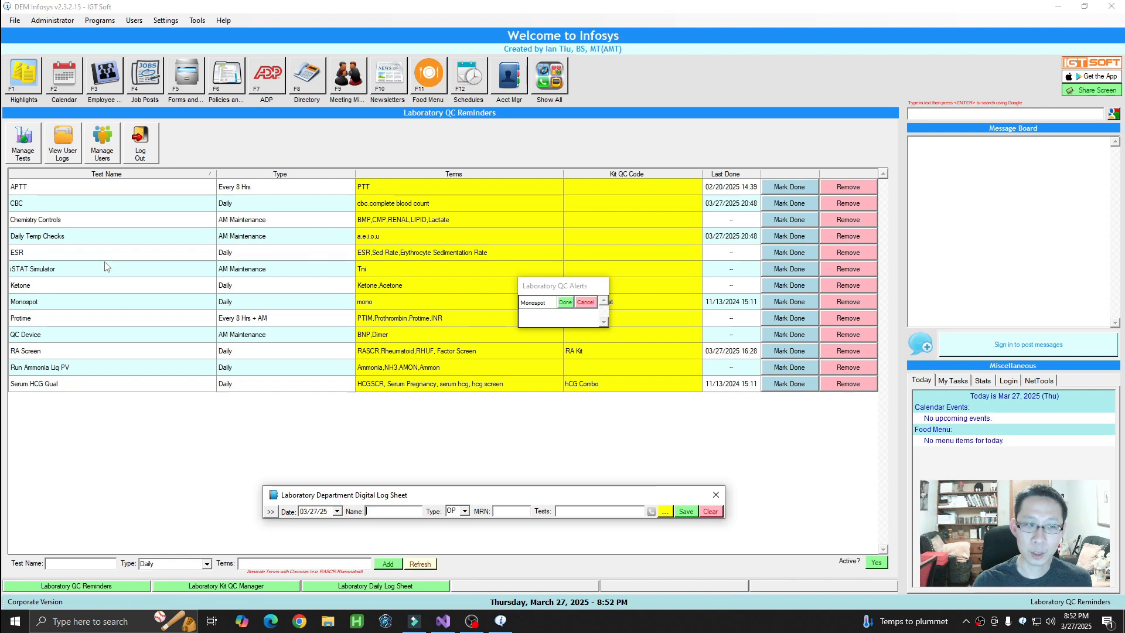
- Refresh the reminders and mark the flagged Monospot QC alert as done, pending confirmation
left_click(420, 564)
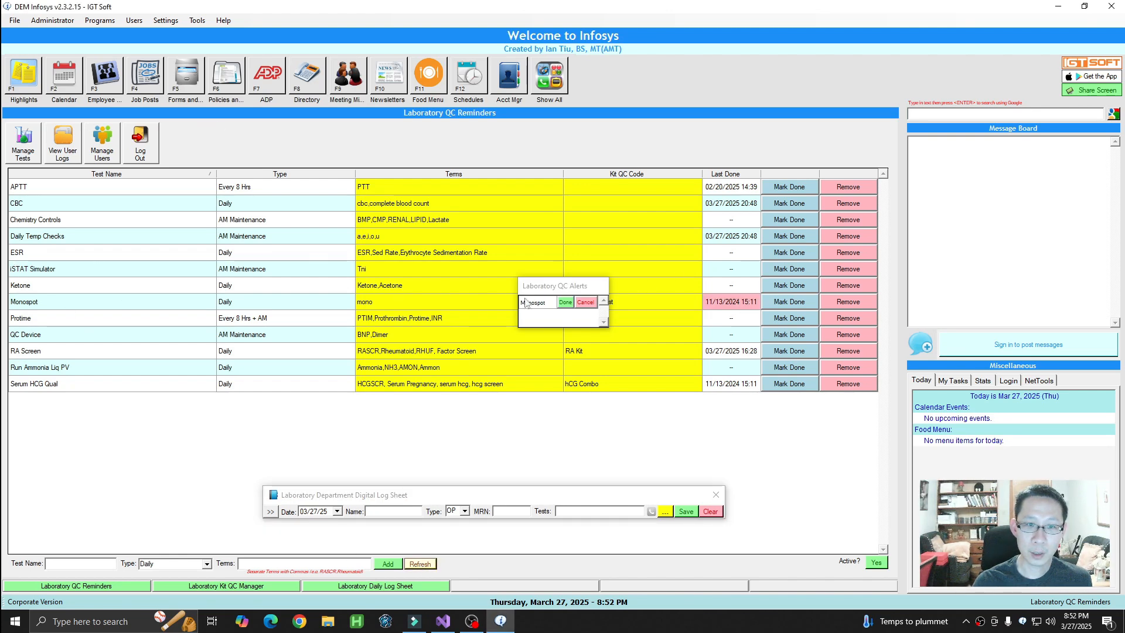
left_click_drag(540, 291, 962, 243)
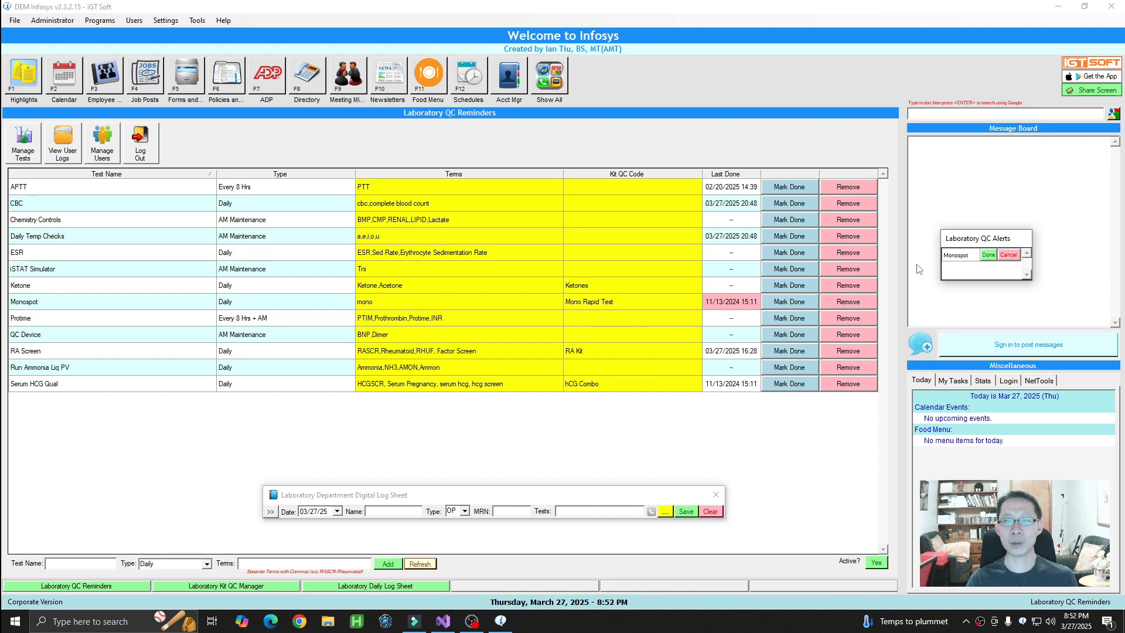
left_click(988, 256)
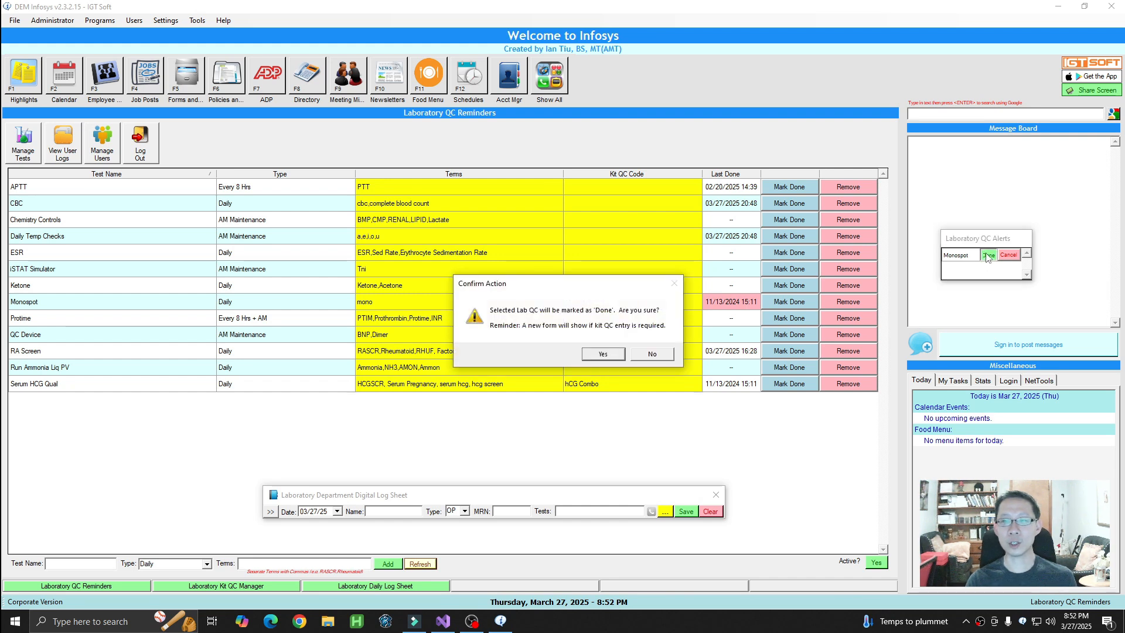
left_click_drag(602, 284, 734, 278)
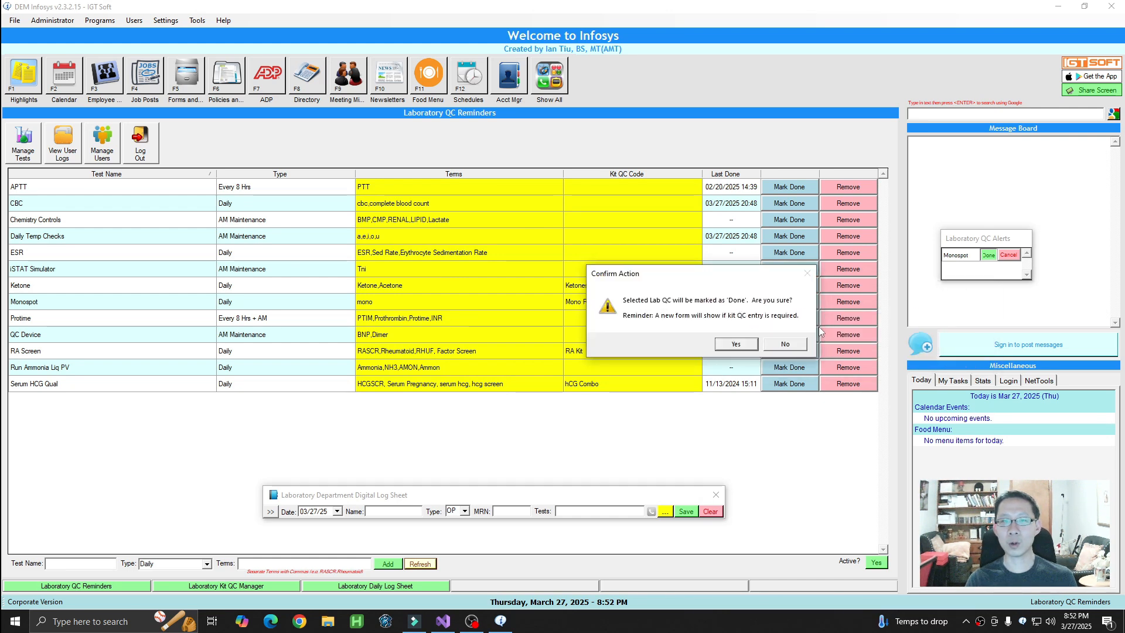
- Confirm Monospot done and save a Mono Rapid Test QC entry with lot AB-0523 and tech initials
left_click(736, 344)
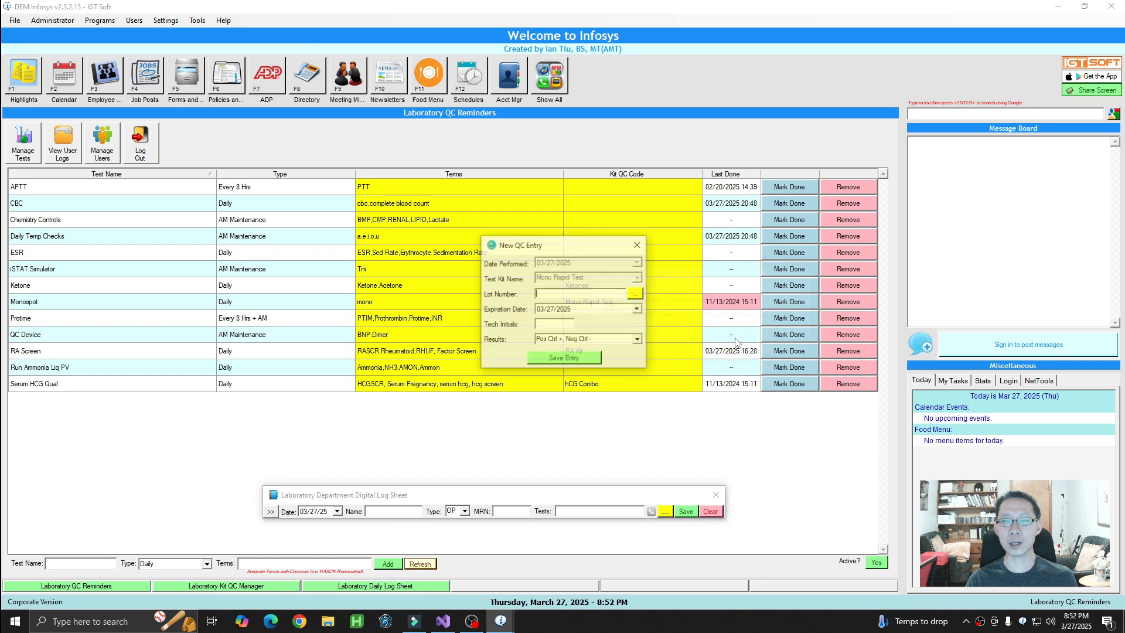
left_click_drag(588, 237, 600, 361)
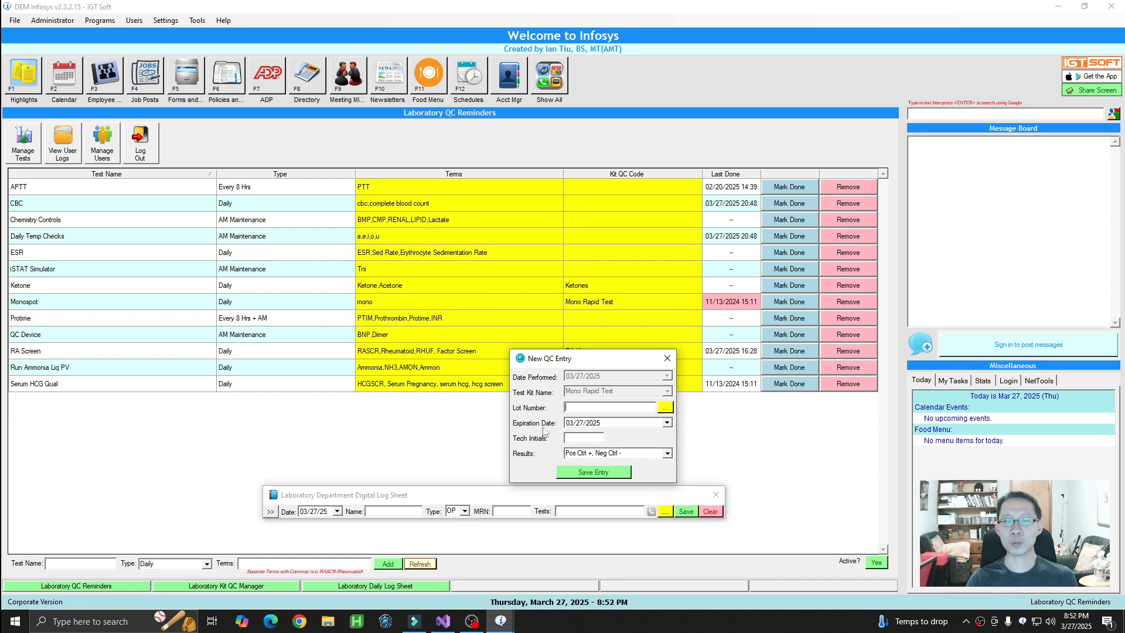
left_click(665, 407)
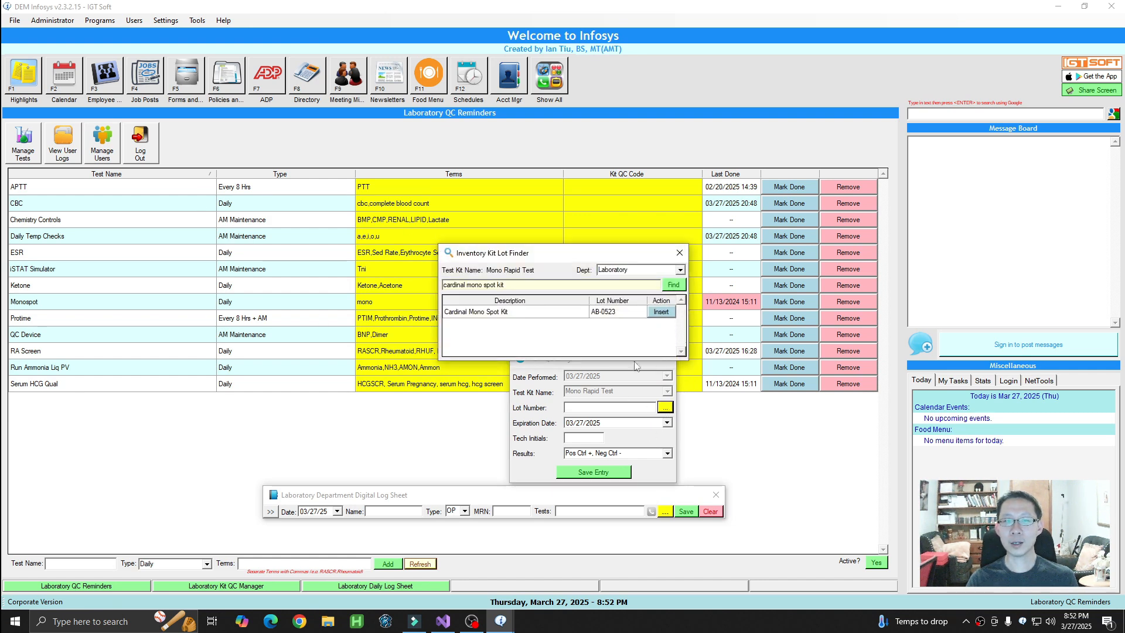
left_click(661, 312)
left_click(585, 440)
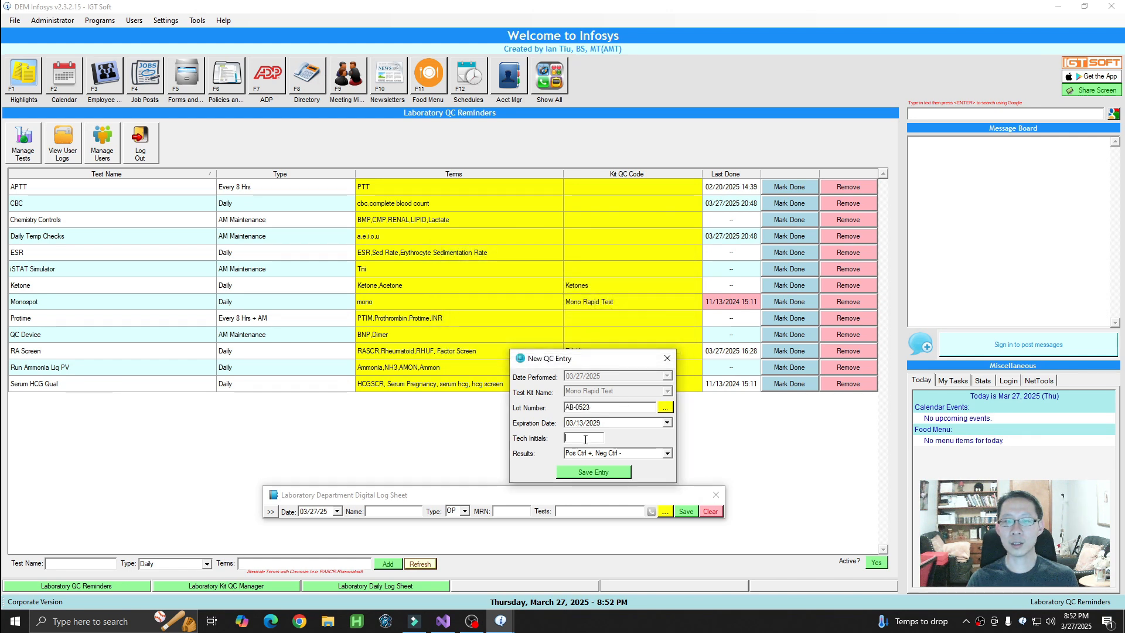
left_click(611, 473)
left_click(647, 363)
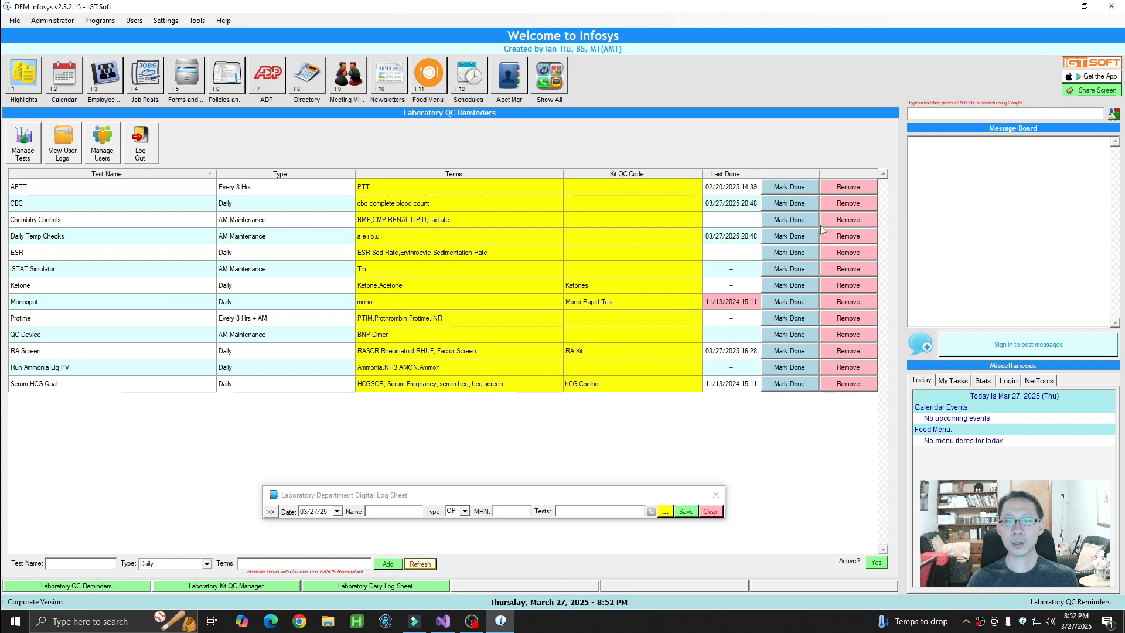
left_click(433, 565)
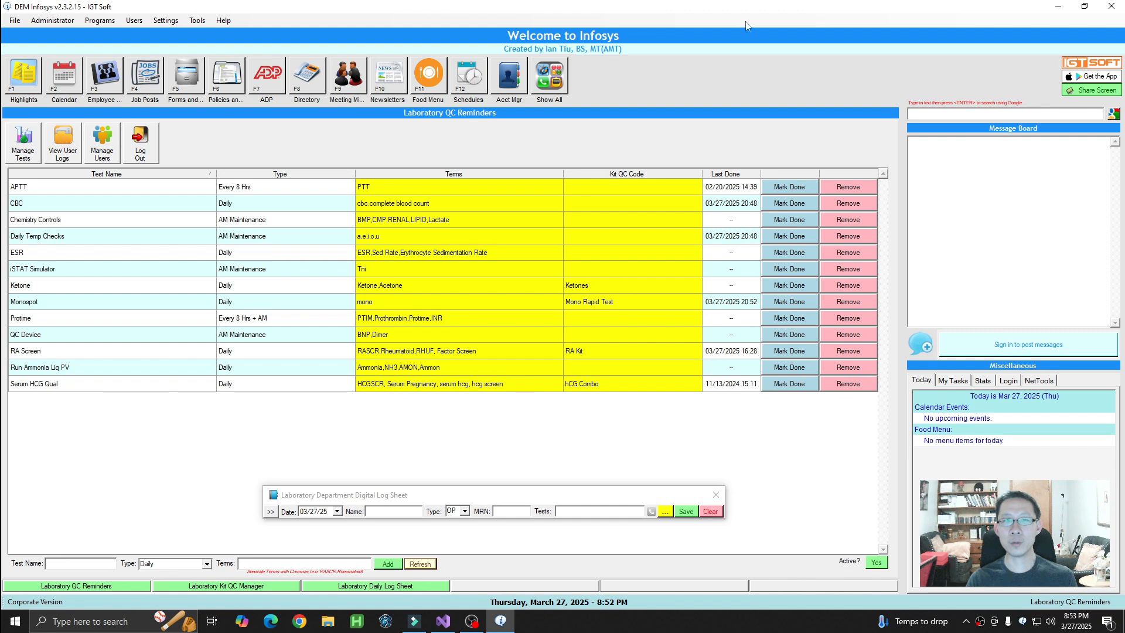
- From the full program grid, open Laboratory Kit QC Manager to check the new Mono Rapid Test entry
left_click(548, 85)
left_click(122, 188)
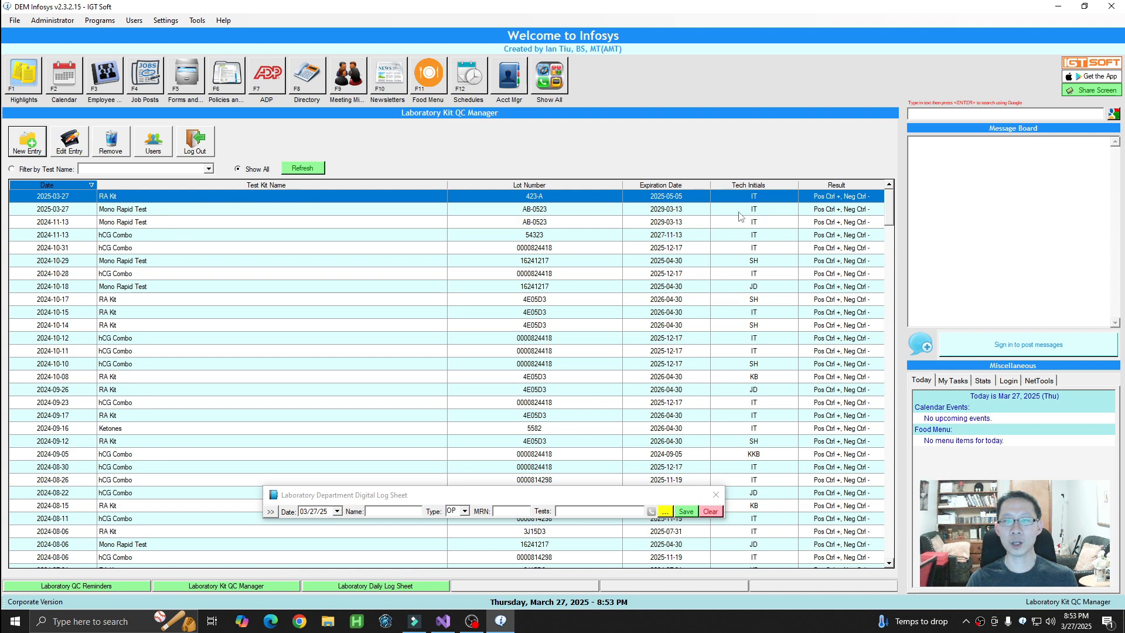
- Collapse the digital Log Sheet window and return to the full Infosys program grid
double_click(601, 493)
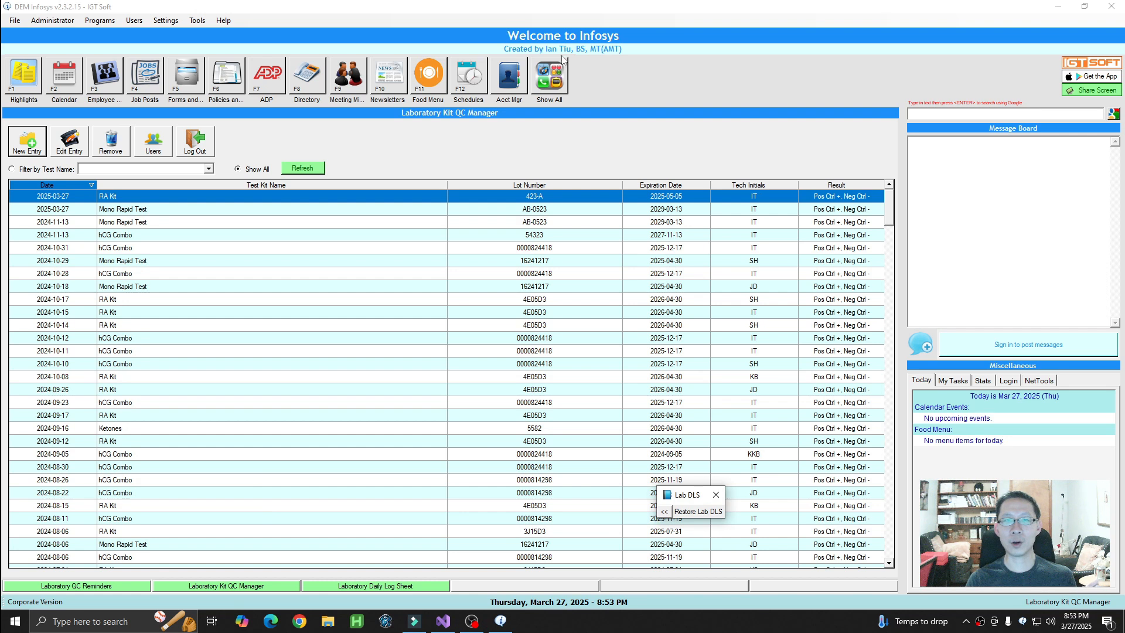
left_click(554, 80)
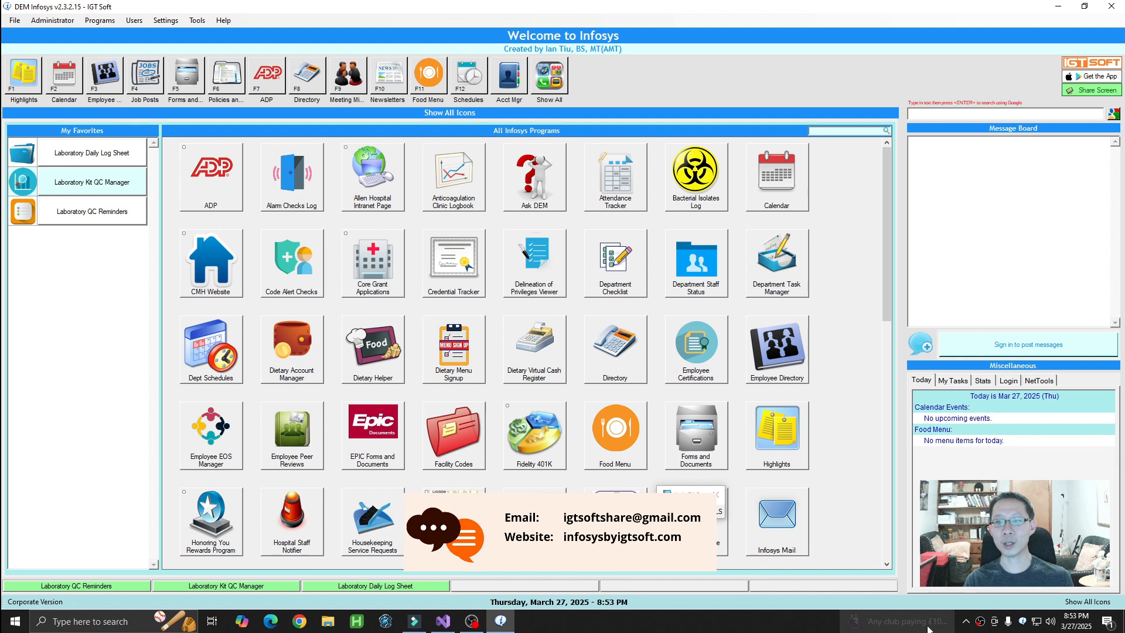
right_click(1012, 625)
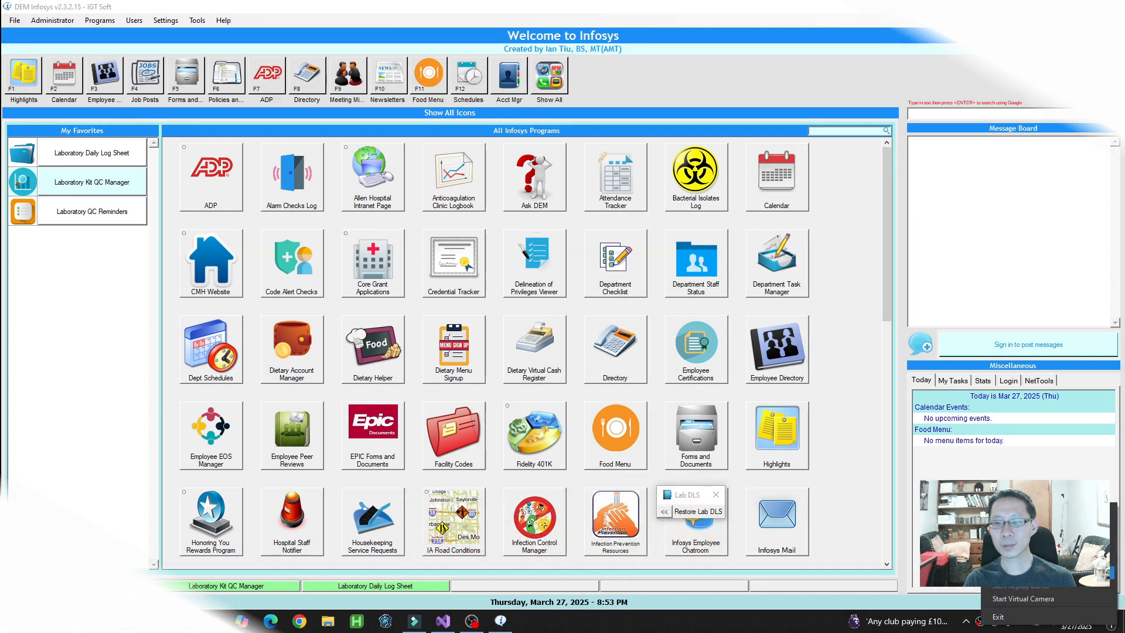